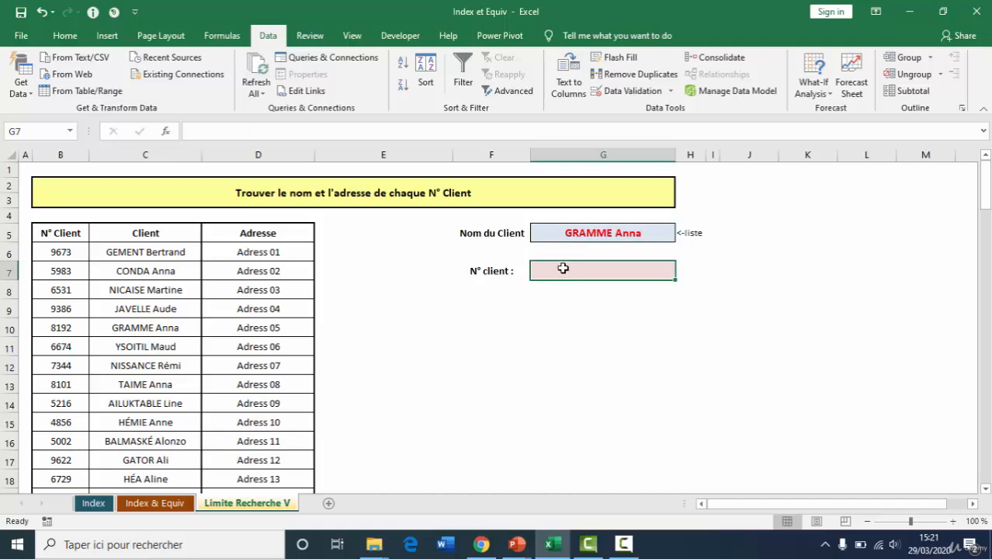
Try to retrieve the client number in G7 with a VLOOKUP of the client name in G5 over the range C5:D111
{"action": "left_click", "coordinate": [596, 232]}
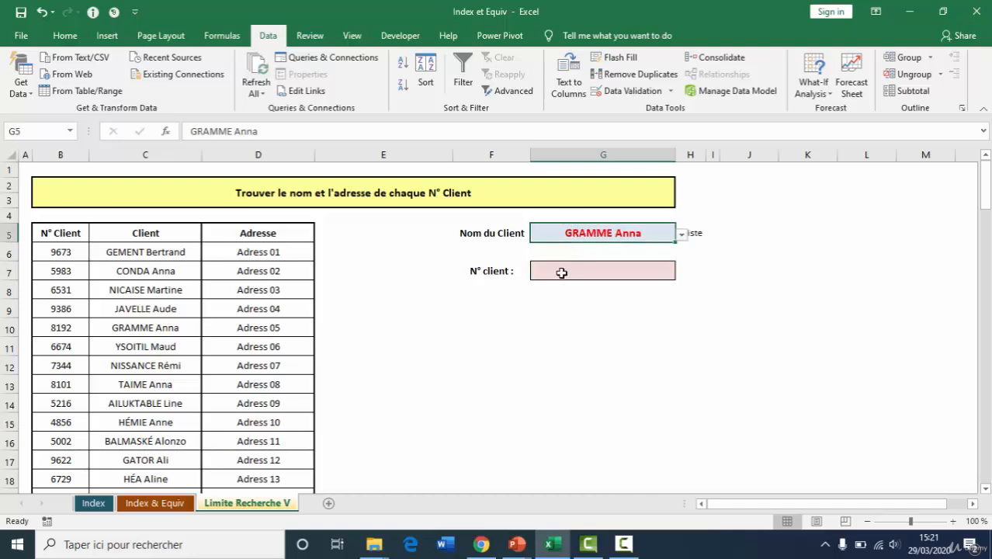
{"action": "left_click", "coordinate": [586, 271]}
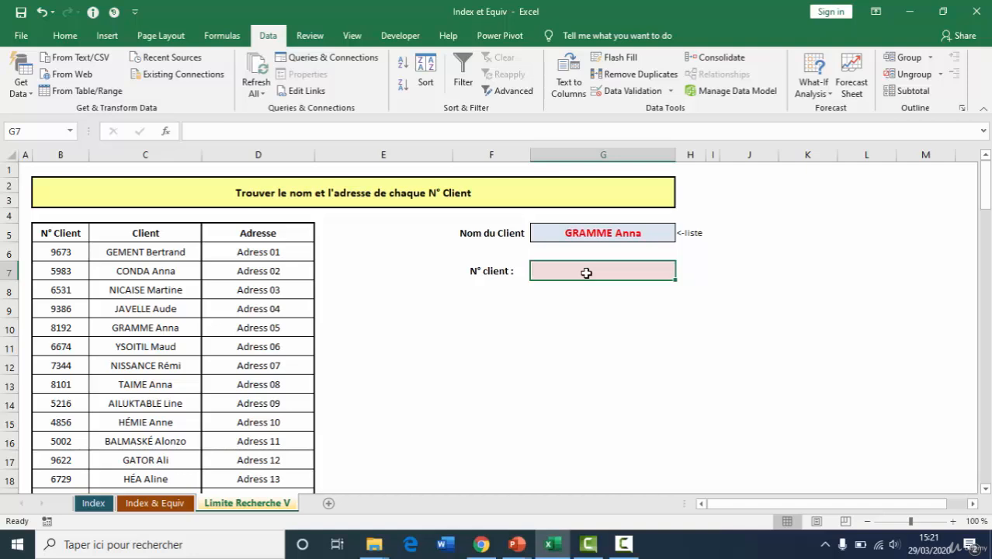
{"action": "type", "text": "=vl"}
{"action": "key", "text": "Tab"}
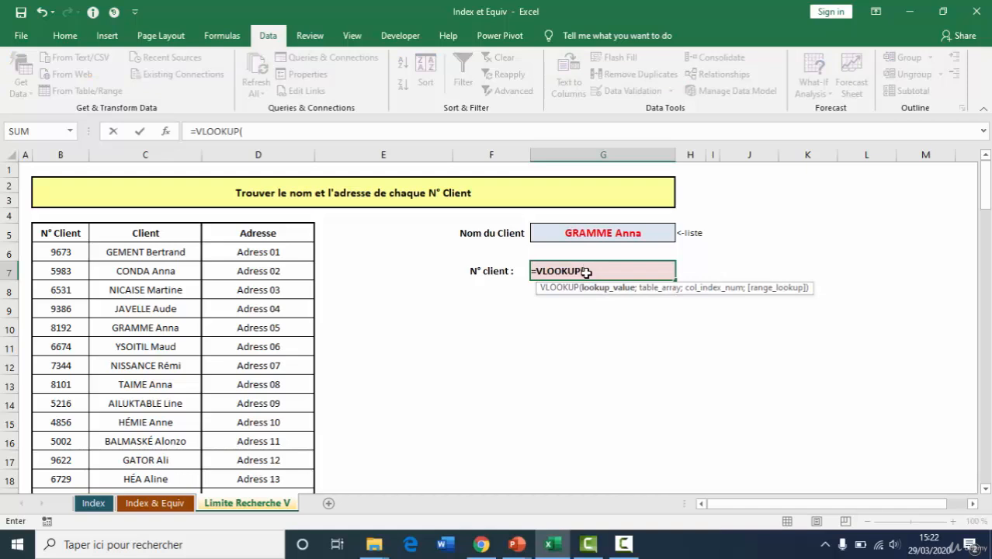
{"action": "left_click", "coordinate": [586, 237]}
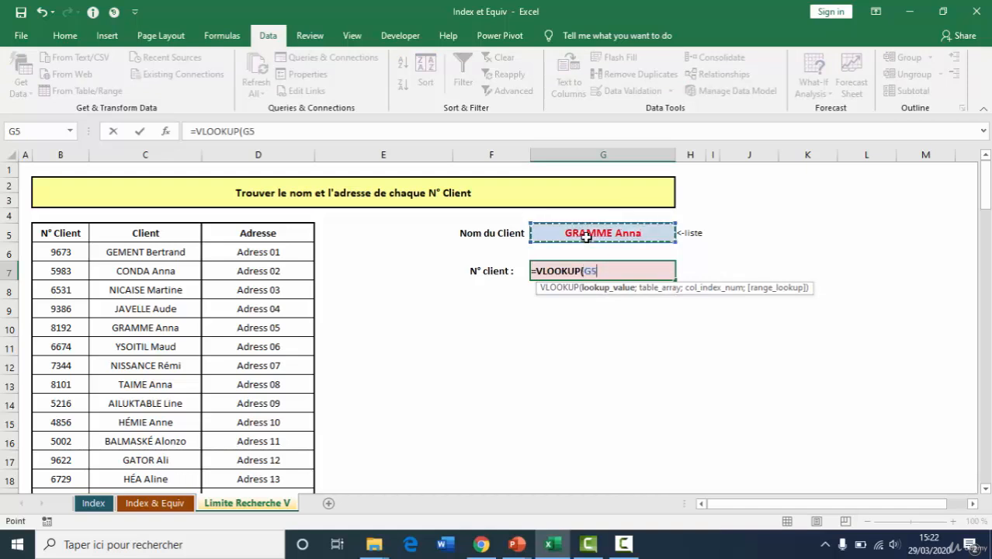
{"action": "type", "text": ";"}
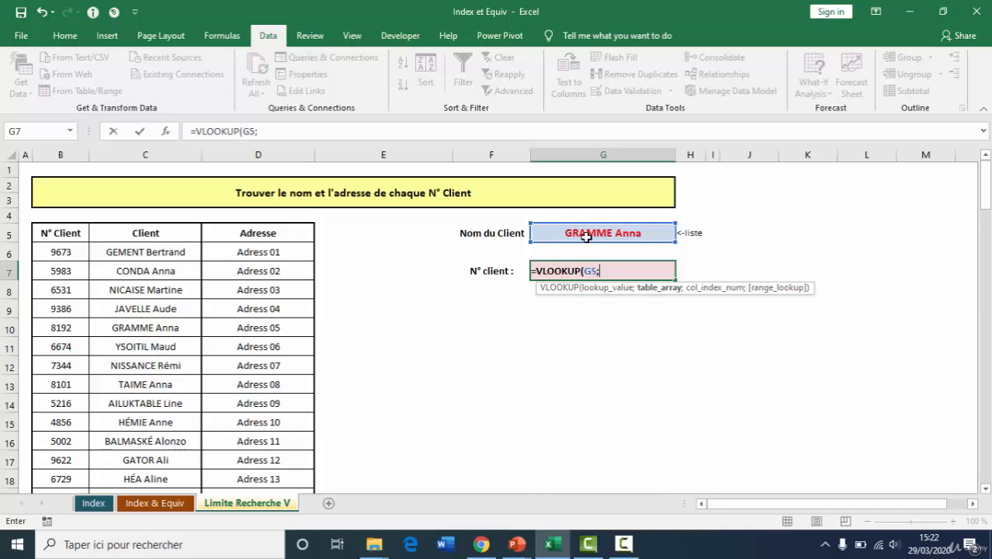
{"action": "left_click", "coordinate": [140, 232]}
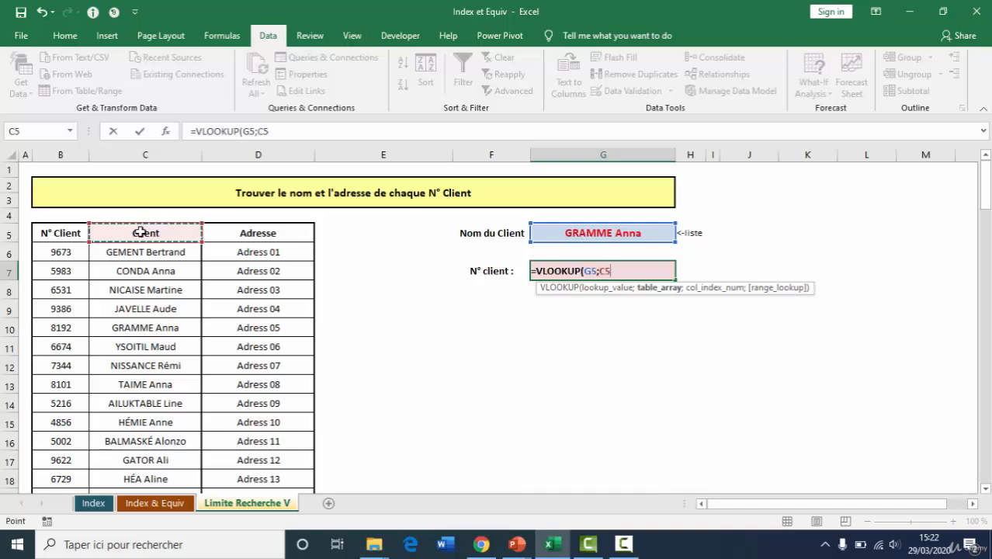
{"action": "key", "text": "shift+Right"}
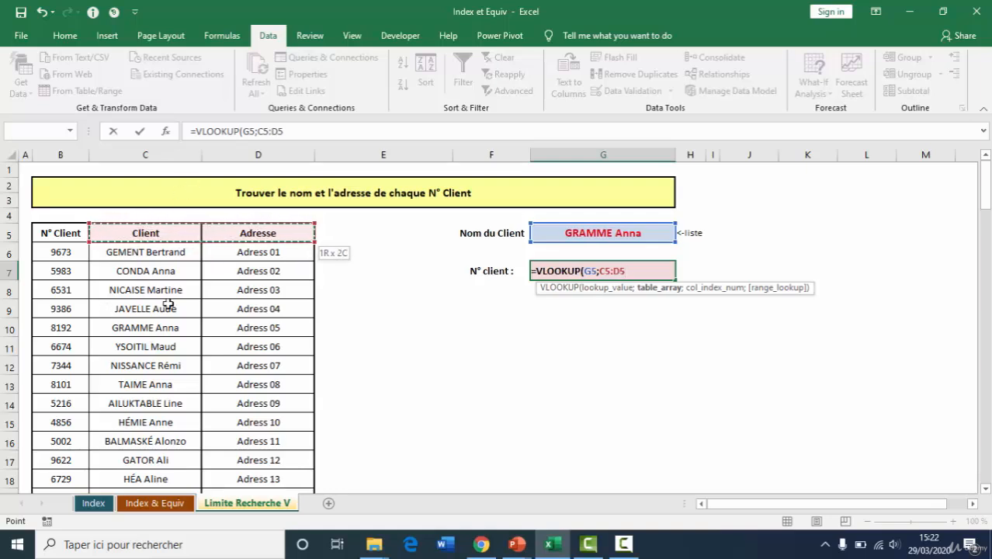
{"action": "key", "text": "ctrl+shift+Down"}
{"action": "type", "text": ";"}
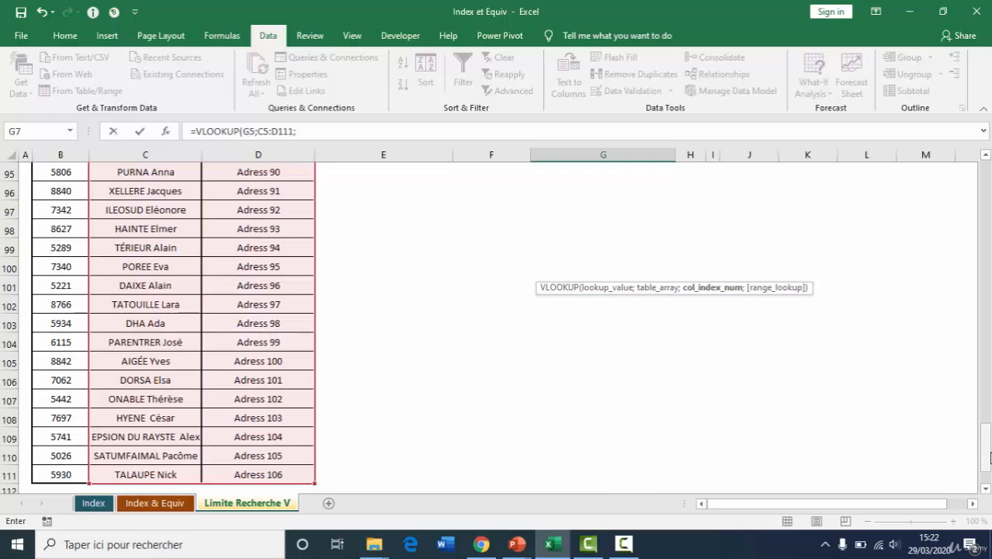
{"action": "left_click_drag", "start_coordinate": [988, 456], "coordinate": [987, 180]}
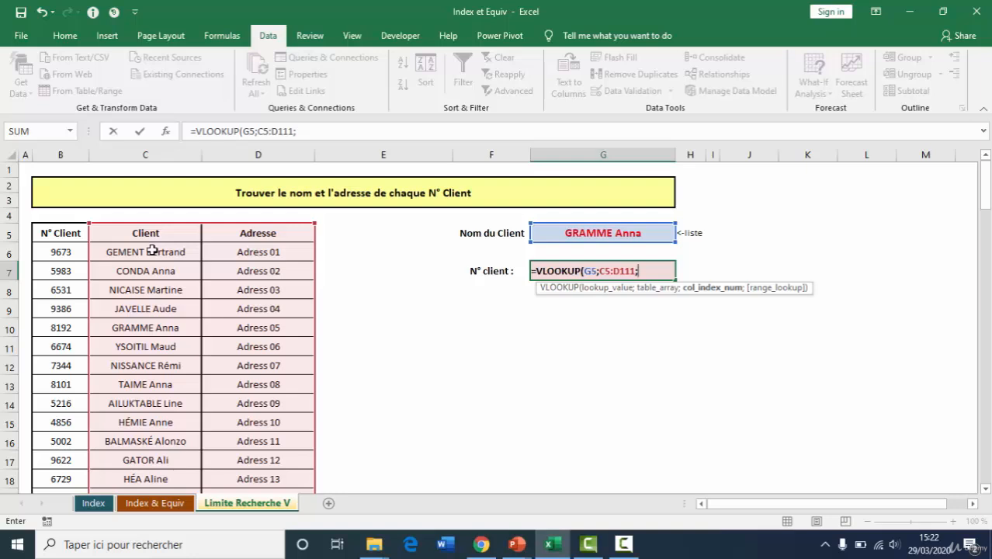
{"action": "key", "text": "Escape"}
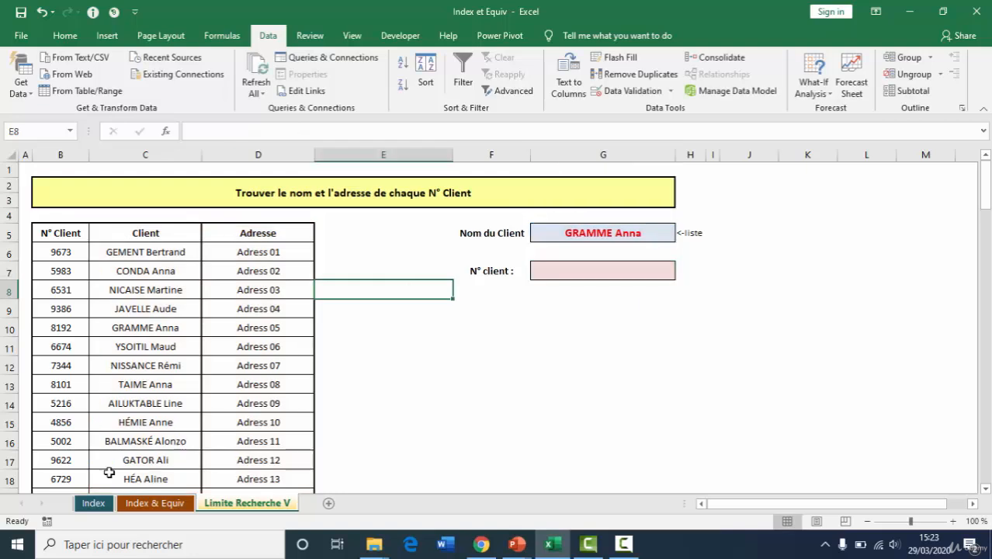
Open the Index sheet and examine the bonus table and its blue matrix M8:O10
{"action": "left_click", "coordinate": [94, 503]}
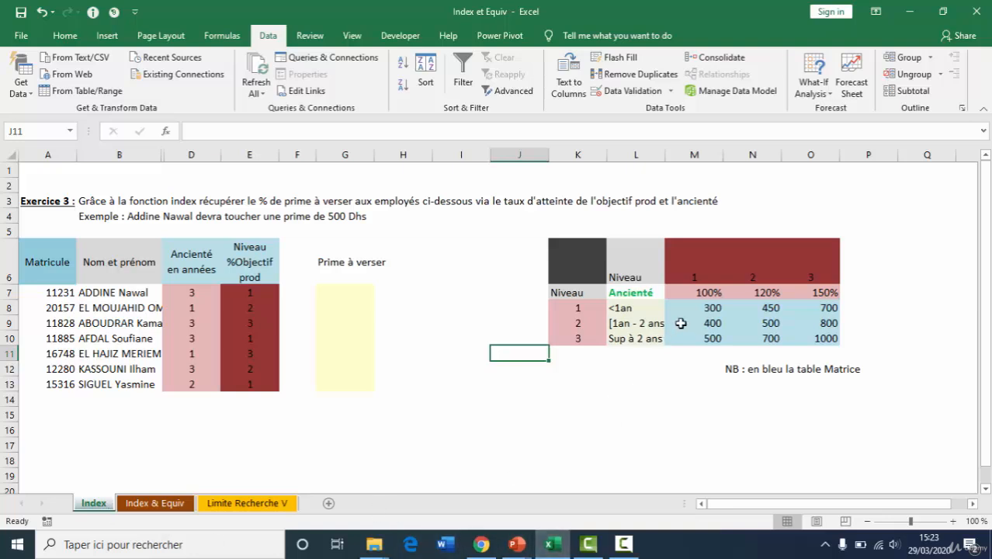
{"action": "left_click_drag", "start_coordinate": [705, 310], "coordinate": [815, 336]}
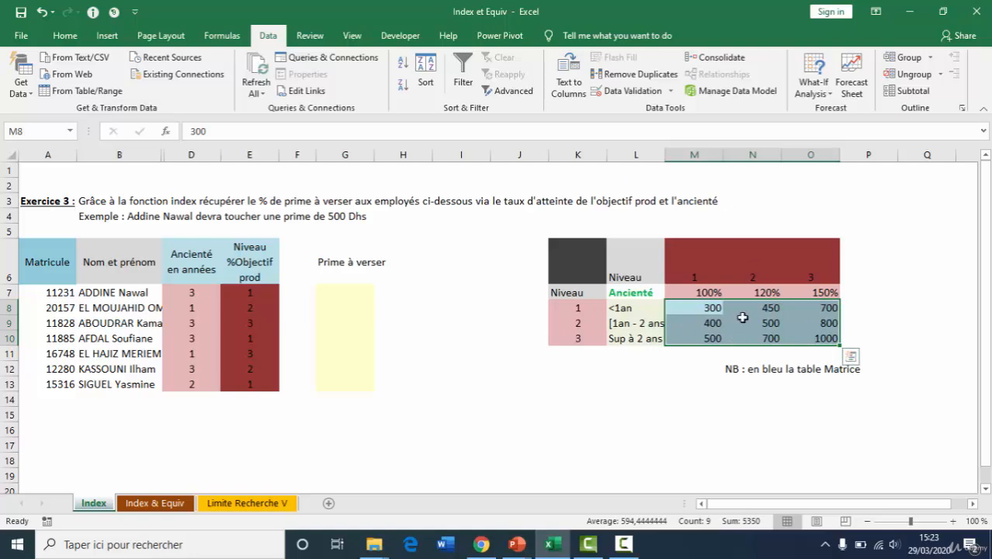
{"action": "left_click", "coordinate": [765, 338]}
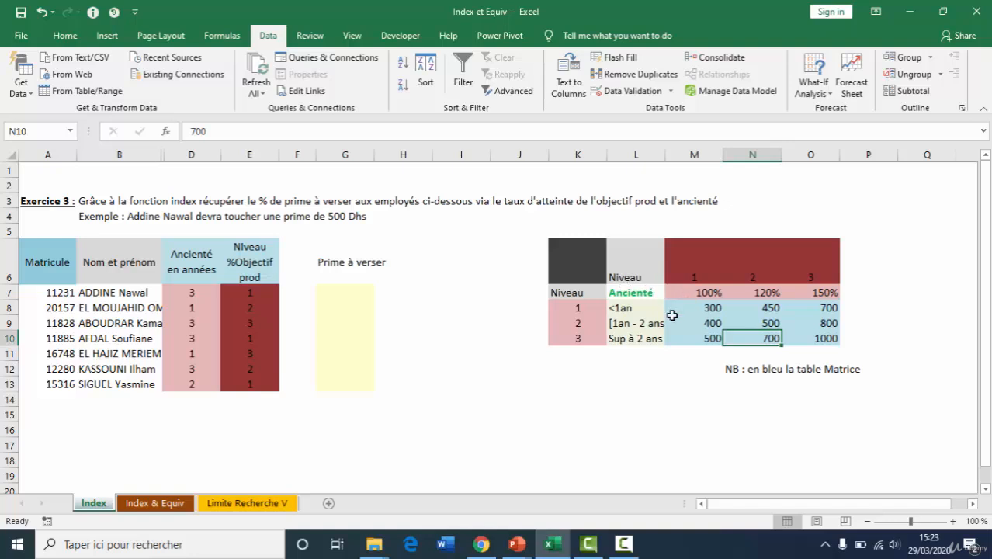
{"action": "left_click_drag", "start_coordinate": [580, 256], "coordinate": [796, 341]}
{"action": "left_click_drag", "start_coordinate": [699, 307], "coordinate": [801, 341]}
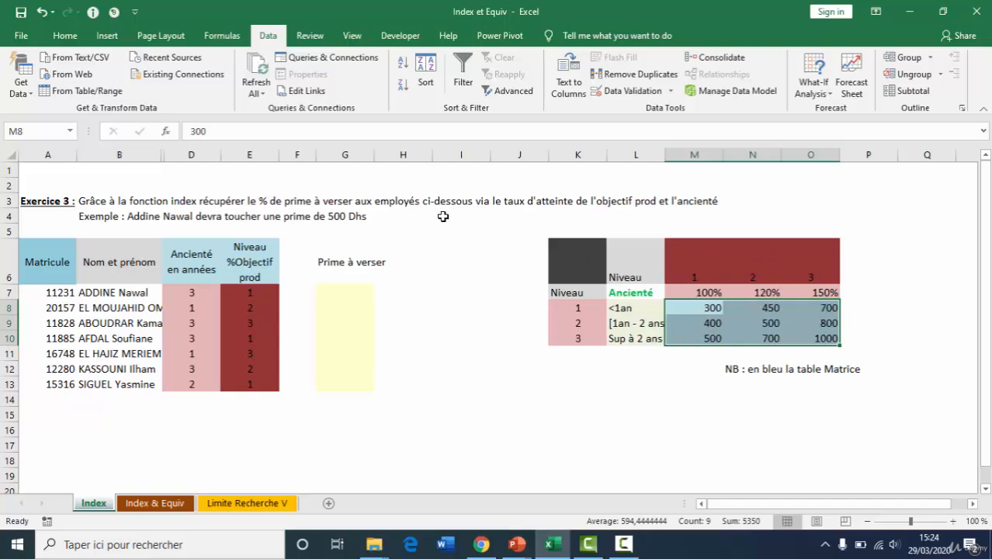
Trace the first employee's seniority and objective levels to the matching row and column of the bonus matrix
{"action": "left_click", "coordinate": [11, 293]}
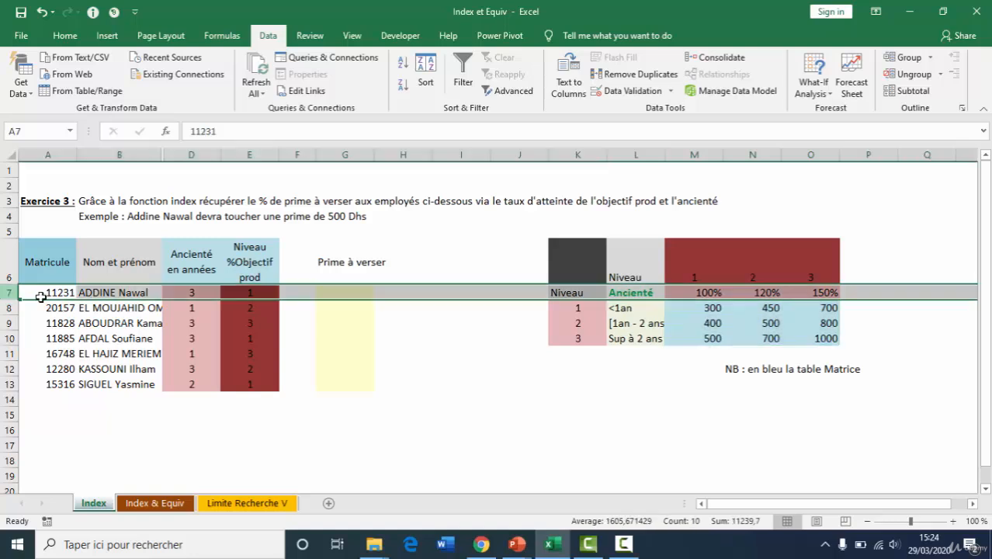
{"action": "left_click", "coordinate": [326, 291]}
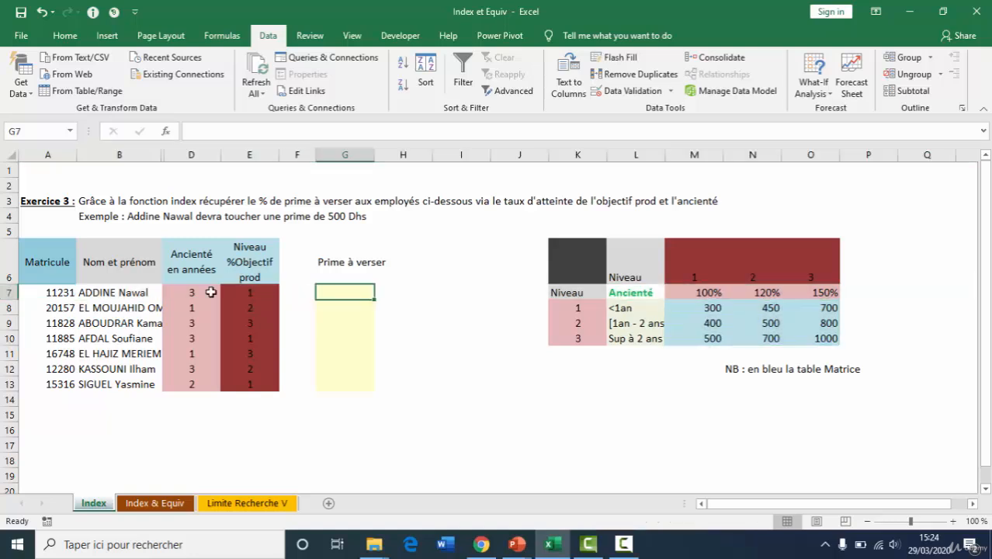
{"action": "left_click_drag", "start_coordinate": [688, 307], "coordinate": [802, 339]}
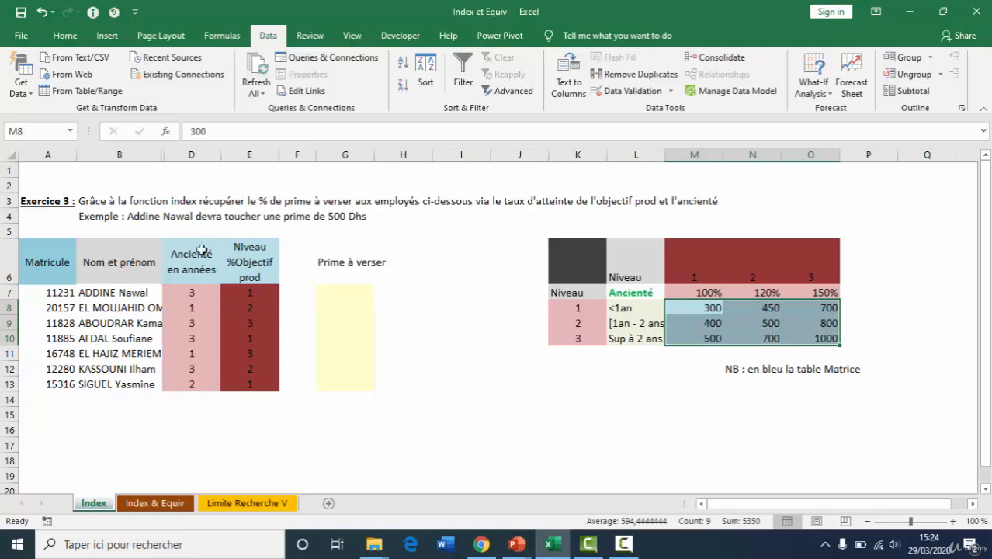
{"action": "left_click", "coordinate": [577, 343]}
{"action": "left_click_drag", "start_coordinate": [577, 342], "coordinate": [804, 342]}
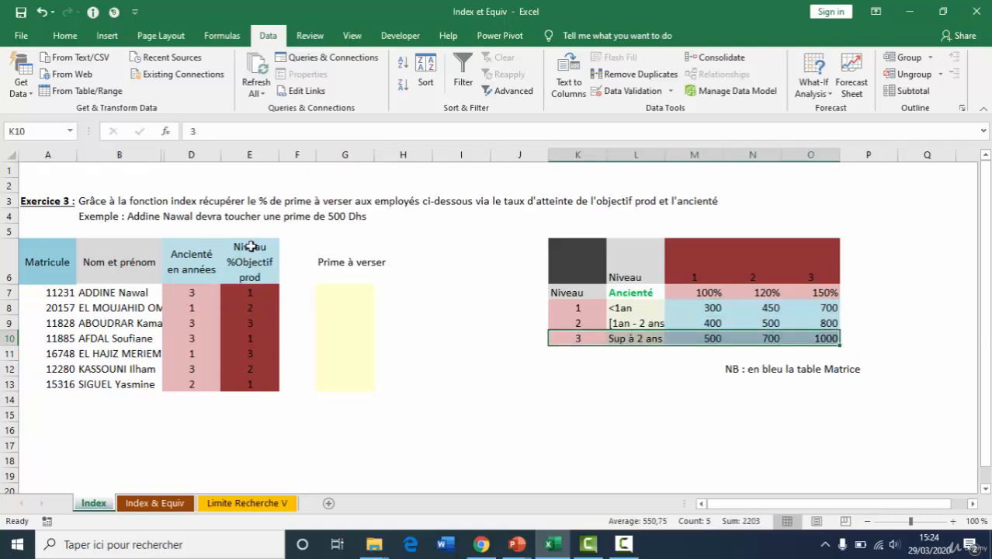
{"action": "left_click", "coordinate": [694, 154]}
{"action": "left_click", "coordinate": [704, 340]}
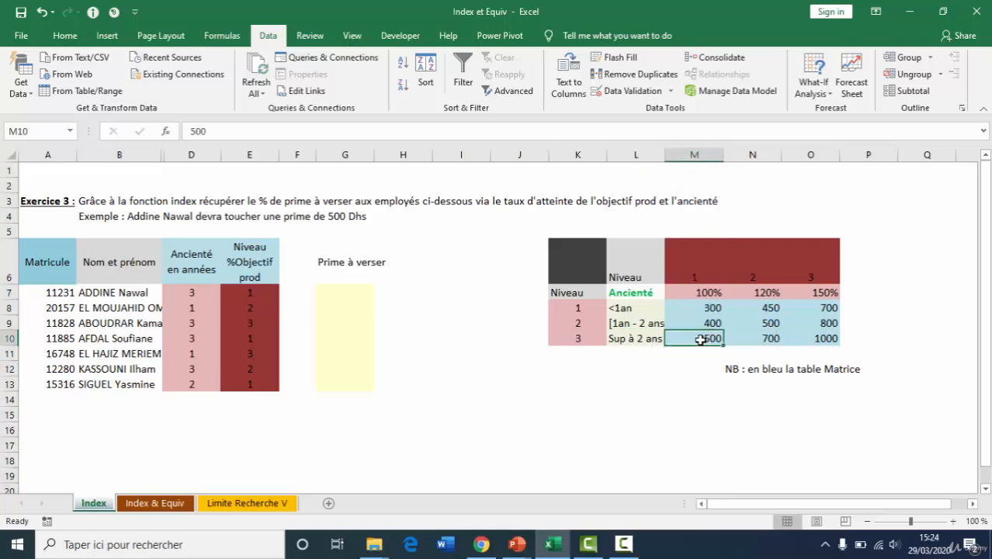
{"action": "left_click", "coordinate": [352, 293]}
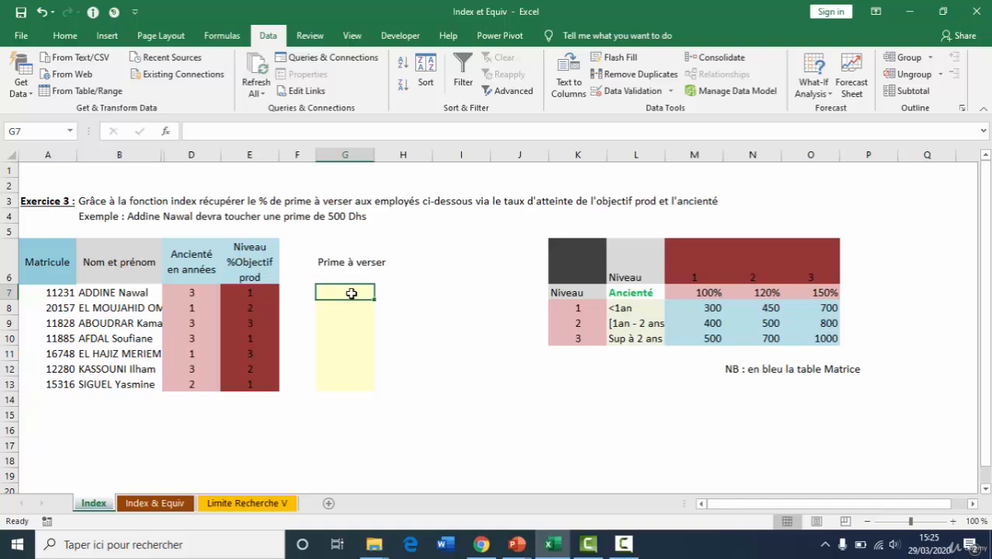
Name the bonus matrix range M8:O10 "prime"
{"action": "left_click_drag", "start_coordinate": [689, 307], "coordinate": [815, 338]}
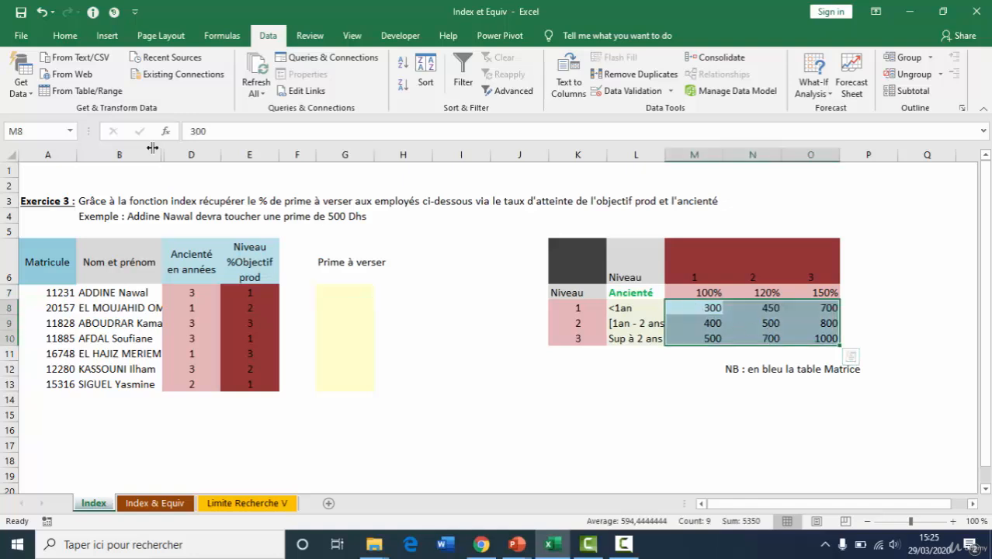
{"action": "left_click", "coordinate": [23, 131]}
{"action": "type", "text": "prime"}
{"action": "key", "text": "Return"}
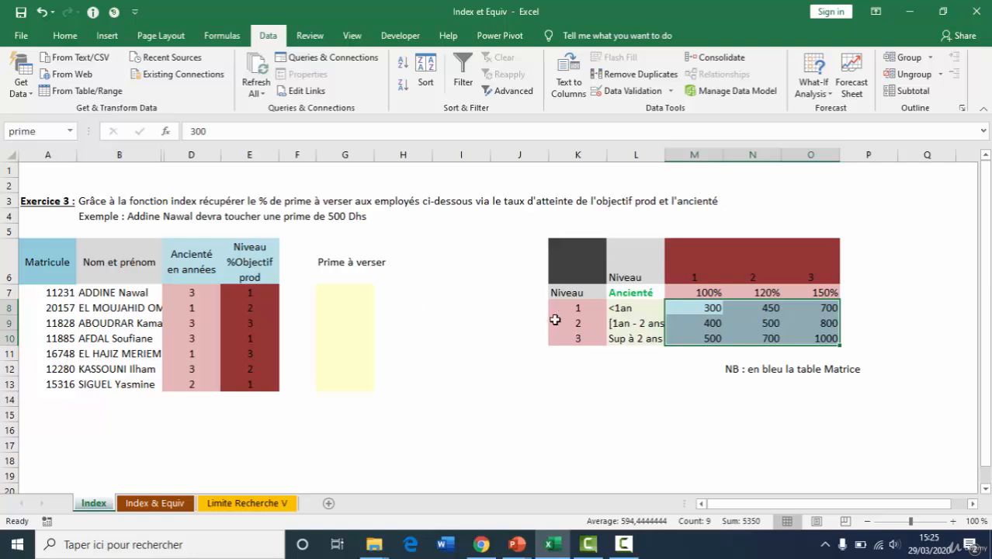
Calculate the first employee's bonus in G7 with =INDEX(prime;D7;E7) and fill the formula down to G13
{"action": "left_click", "coordinate": [192, 293]}
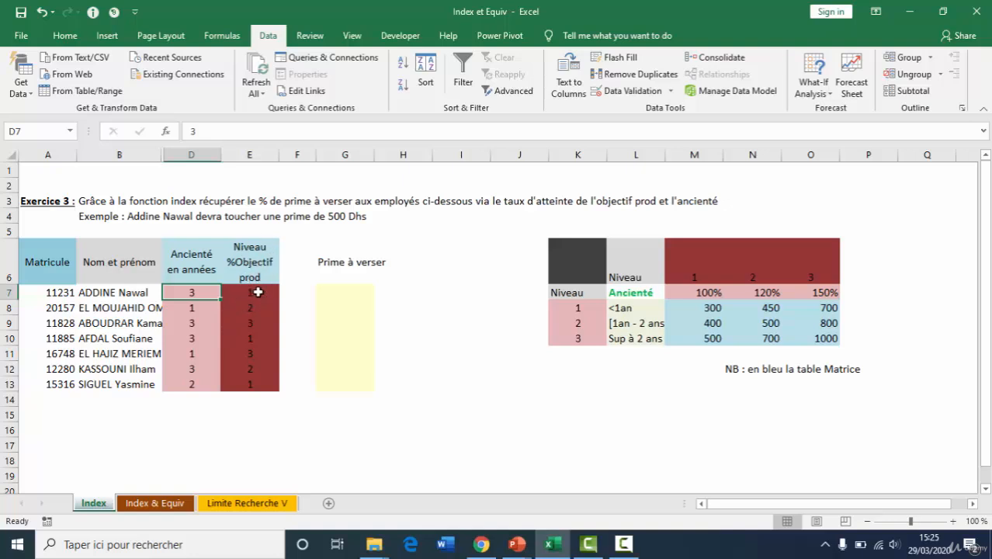
{"action": "left_click", "coordinate": [346, 281]}
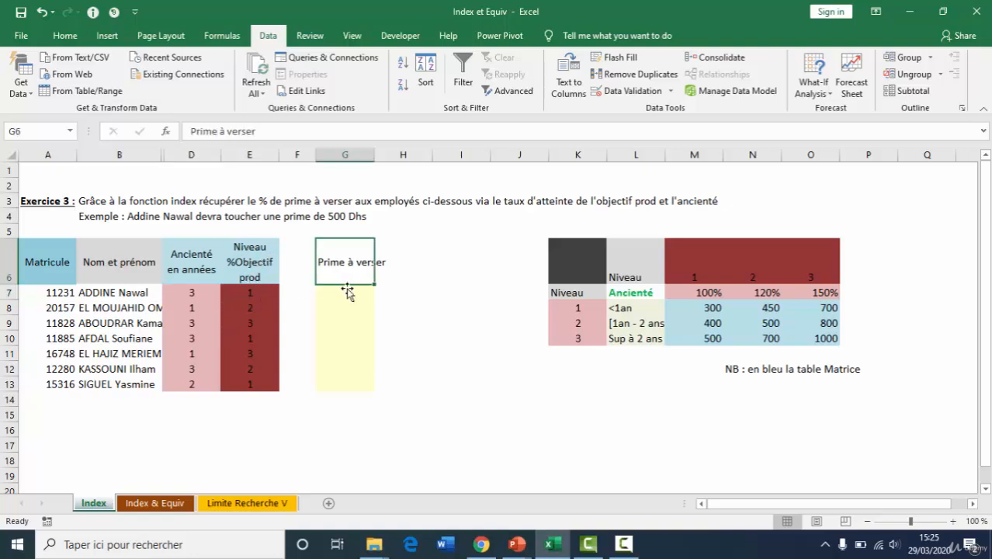
{"action": "left_click", "coordinate": [349, 303]}
{"action": "left_click", "coordinate": [345, 294]}
{"action": "type", "text": "=in"}
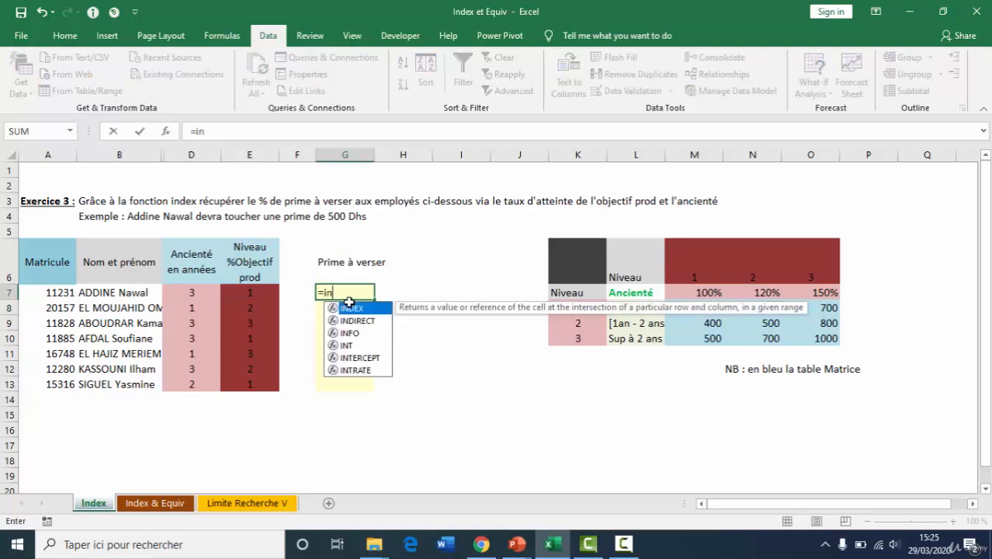
{"action": "key", "text": "Tab"}
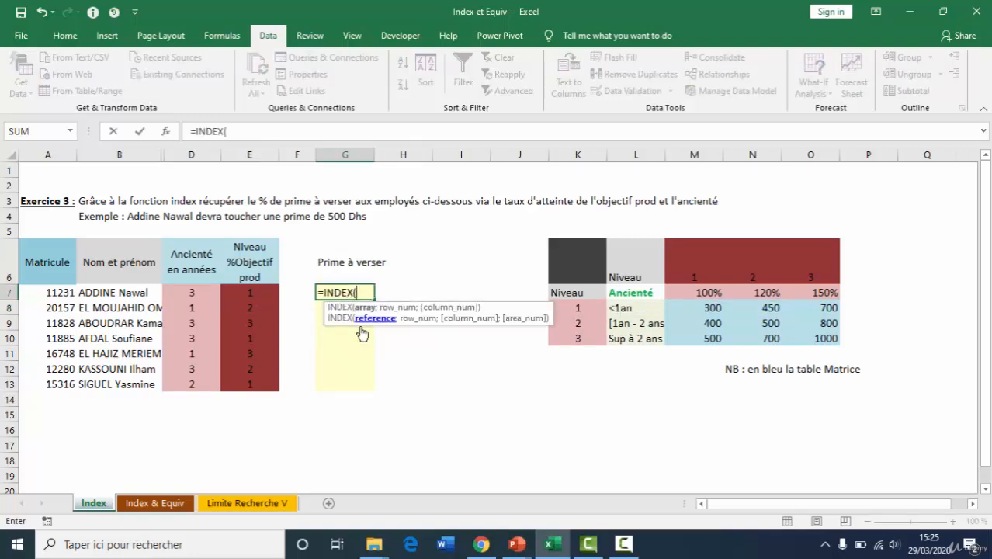
{"action": "type", "text": "prim"}
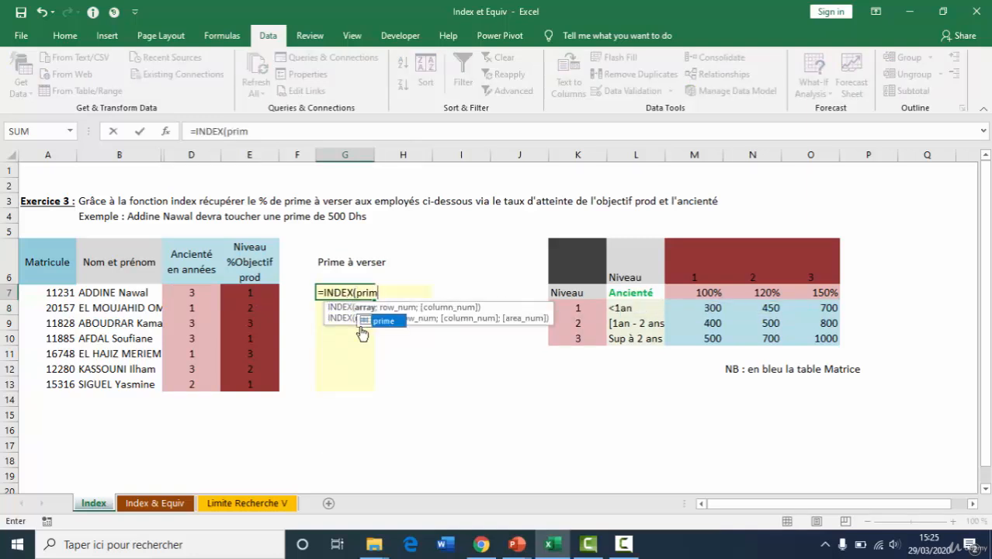
{"action": "type", "text": "e;"}
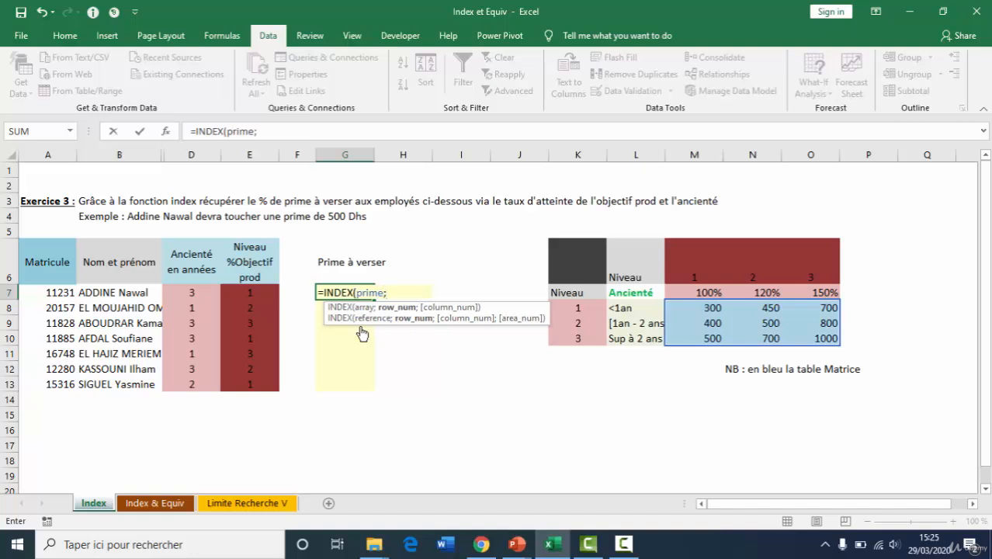
{"action": "left_click", "coordinate": [195, 293]}
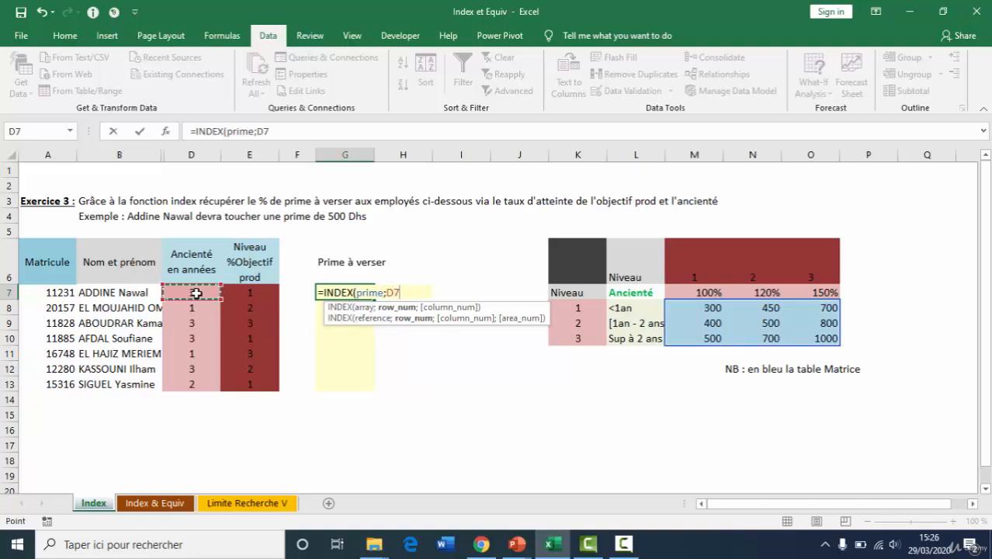
{"action": "type", "text": ";"}
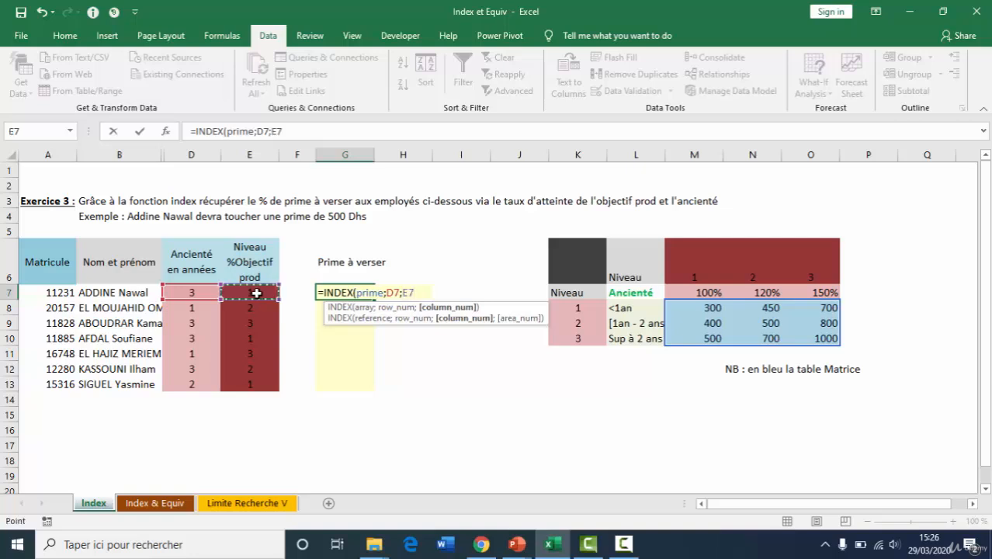
{"action": "type", "text": ")"}
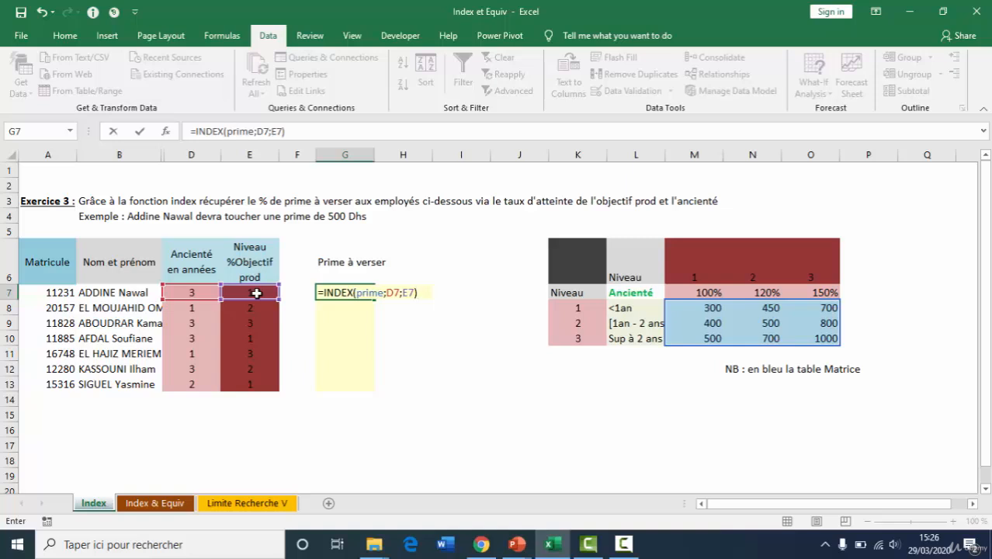
{"action": "key", "text": "ctrl+Return"}
{"action": "left_click_drag", "start_coordinate": [374, 300], "coordinate": [362, 388]}
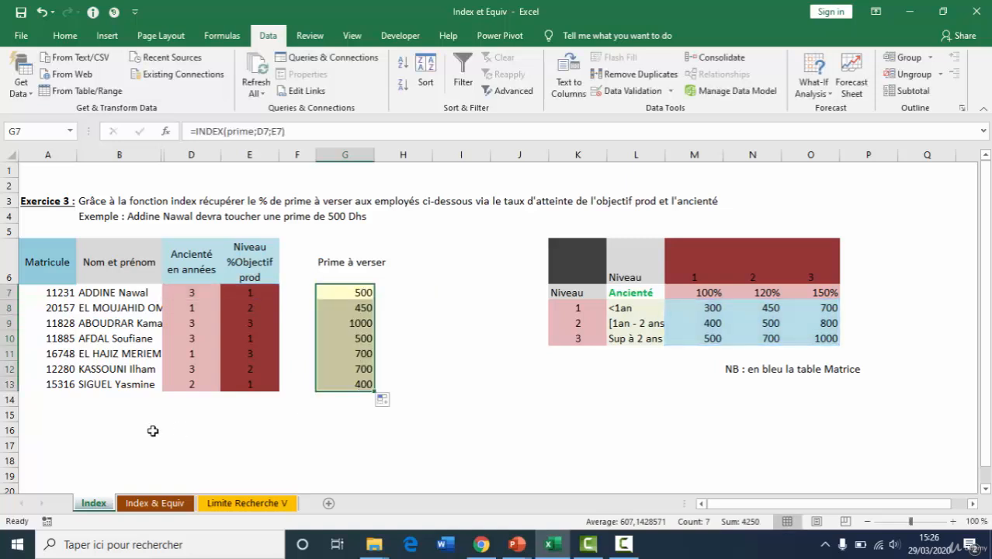
Open the Index & Equiv sheet and examine the country table's columns and the ISO Code and Résultat cells
{"action": "left_click", "coordinate": [158, 503]}
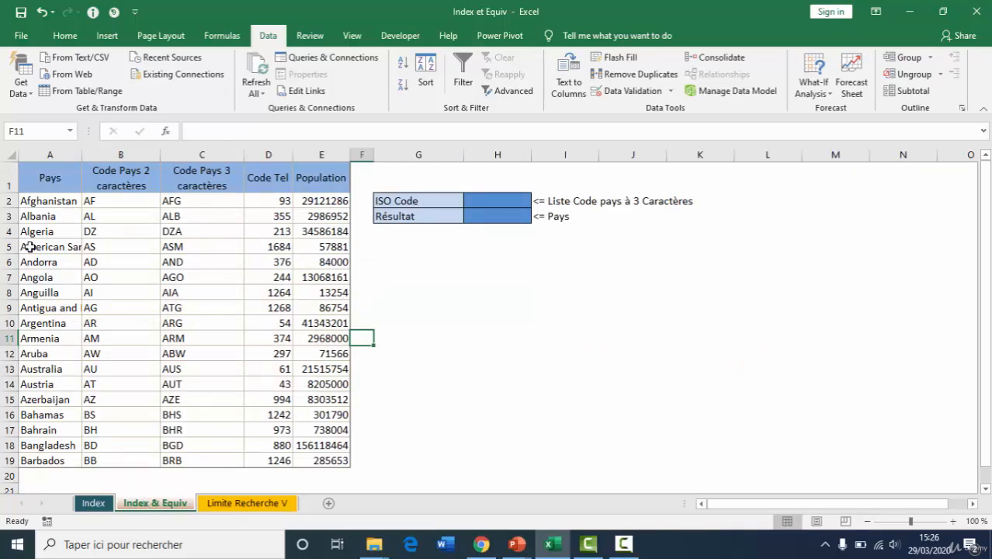
{"action": "left_click", "coordinate": [50, 154]}
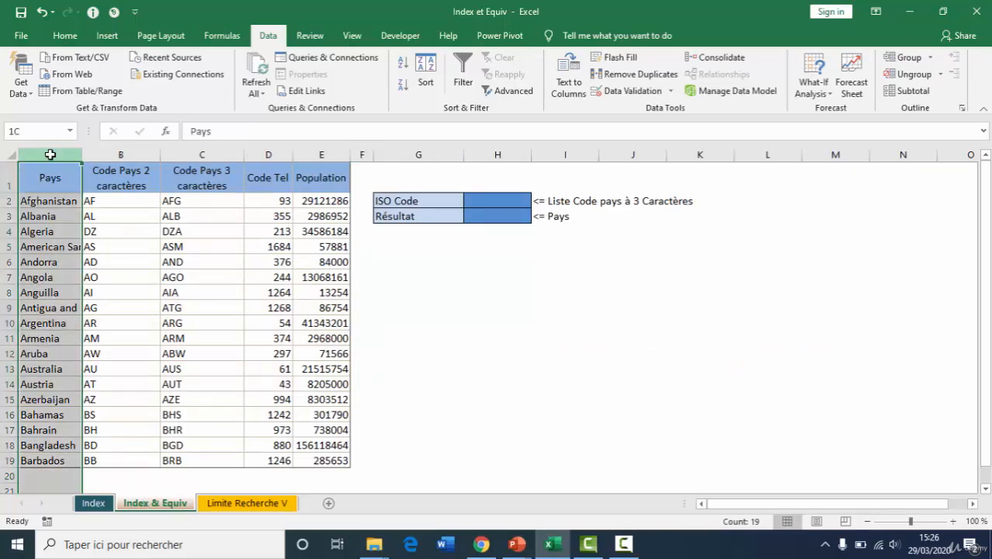
{"action": "left_click", "coordinate": [124, 156]}
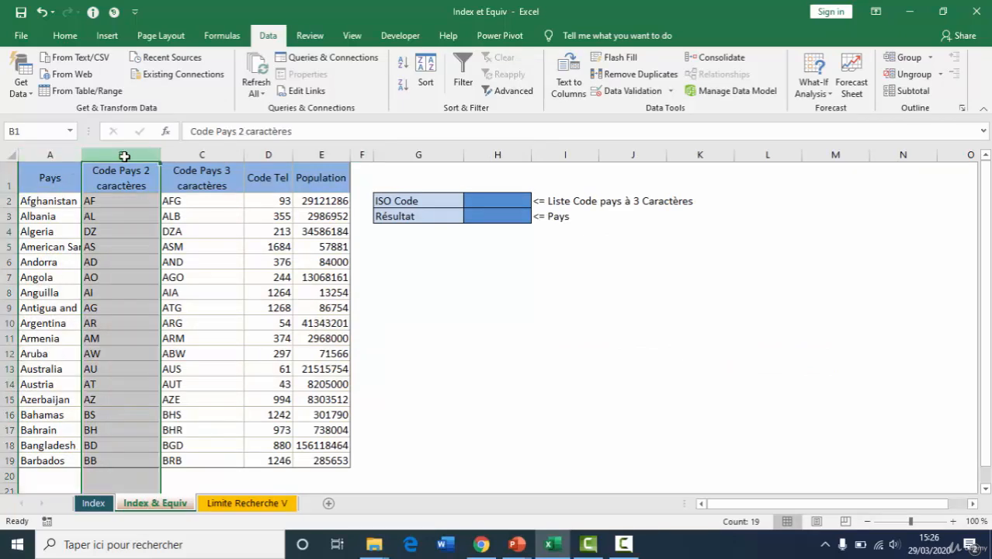
{"action": "left_click", "coordinate": [210, 151]}
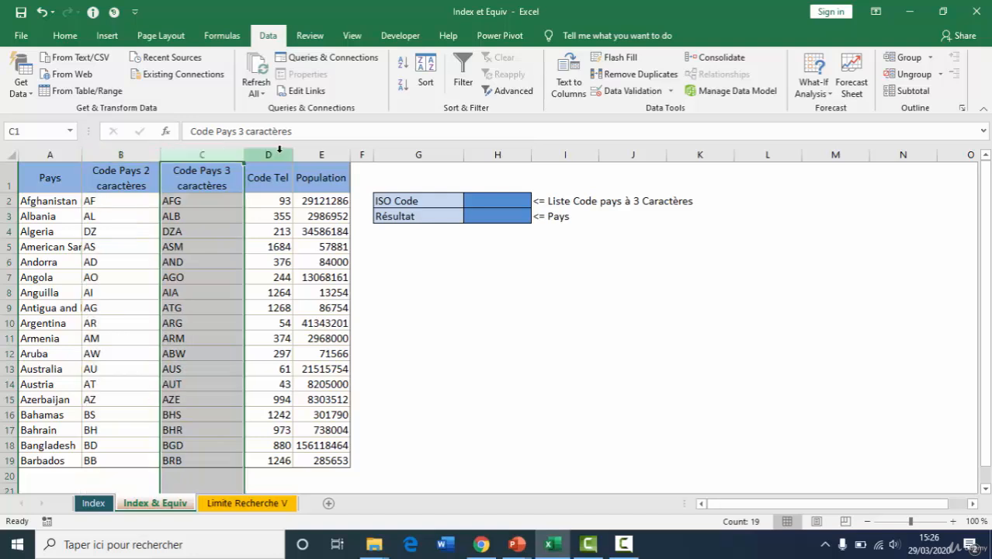
{"action": "left_click", "coordinate": [279, 154]}
{"action": "left_click", "coordinate": [319, 153]}
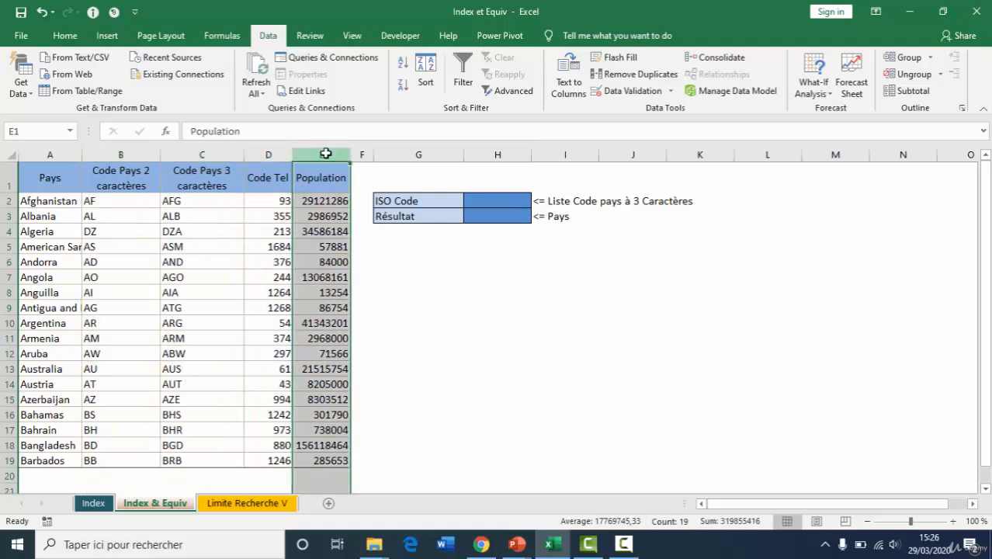
{"action": "left_click", "coordinate": [501, 202]}
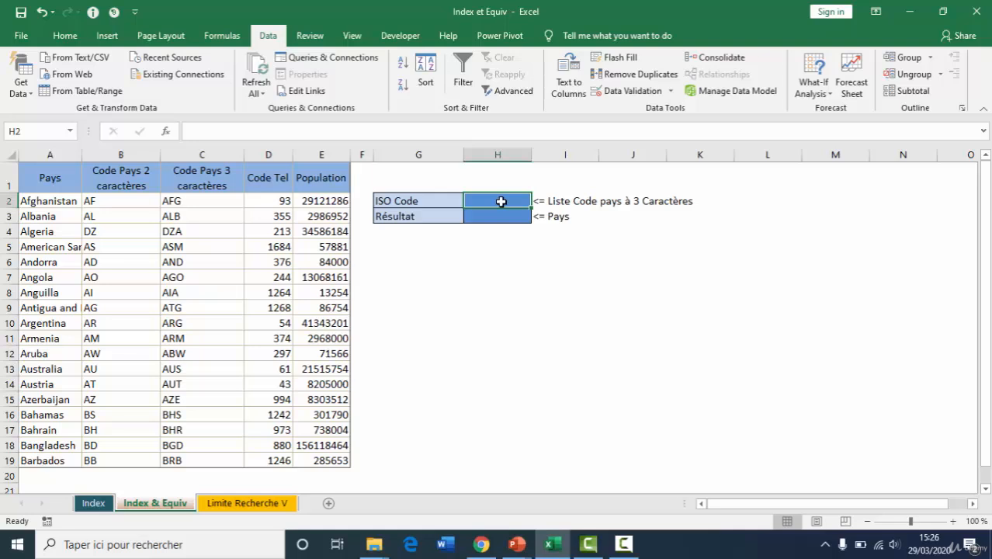
{"action": "left_click", "coordinate": [497, 212]}
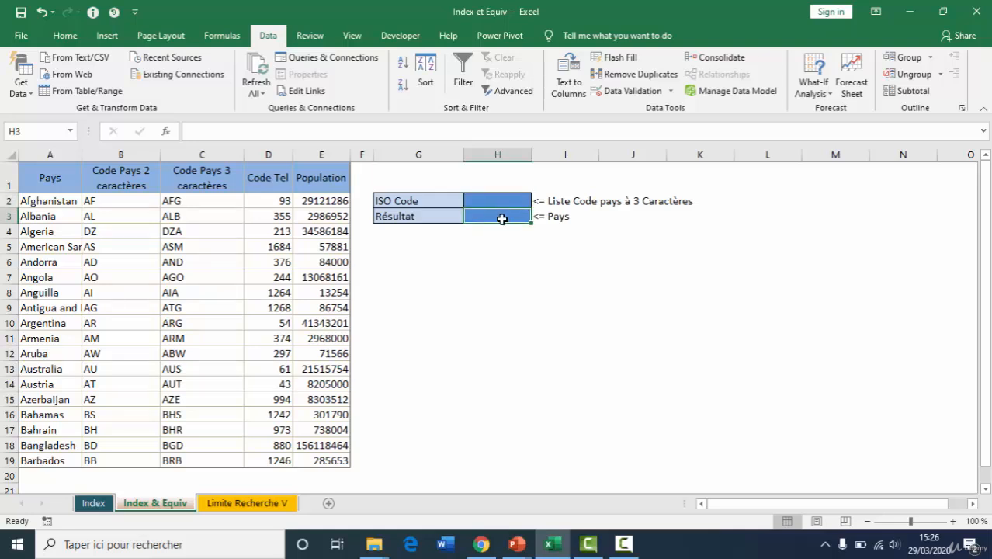
Add a data validation list of the three-character country codes to H2 and choose ASM from it
{"action": "left_click", "coordinate": [494, 199]}
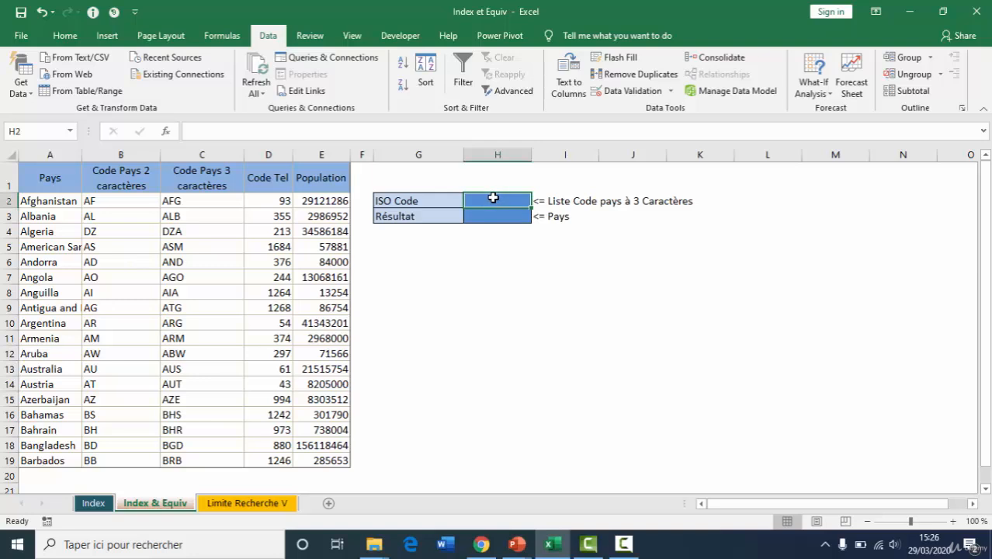
{"action": "left_click", "coordinate": [671, 91]}
{"action": "left_click", "coordinate": [656, 112]}
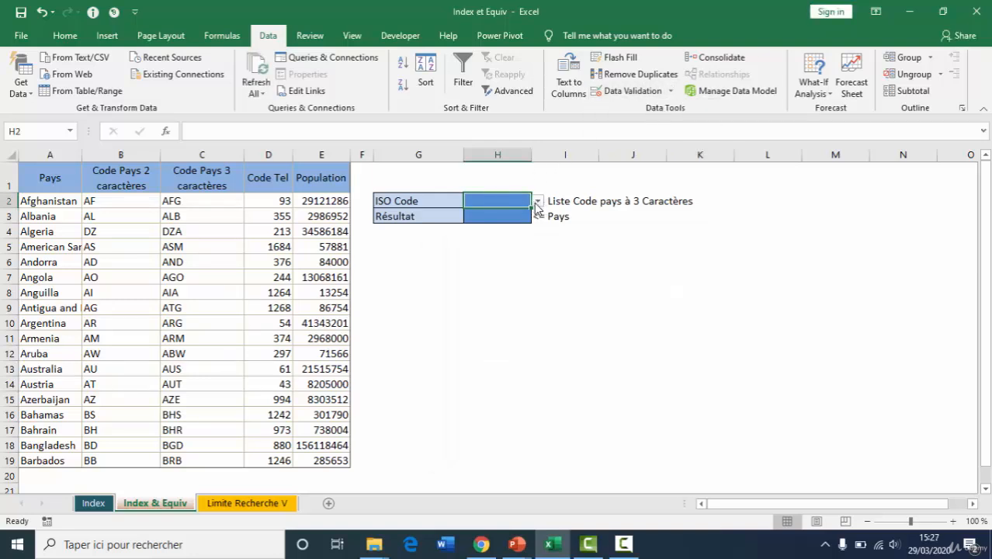
{"action": "left_click", "coordinate": [537, 201]}
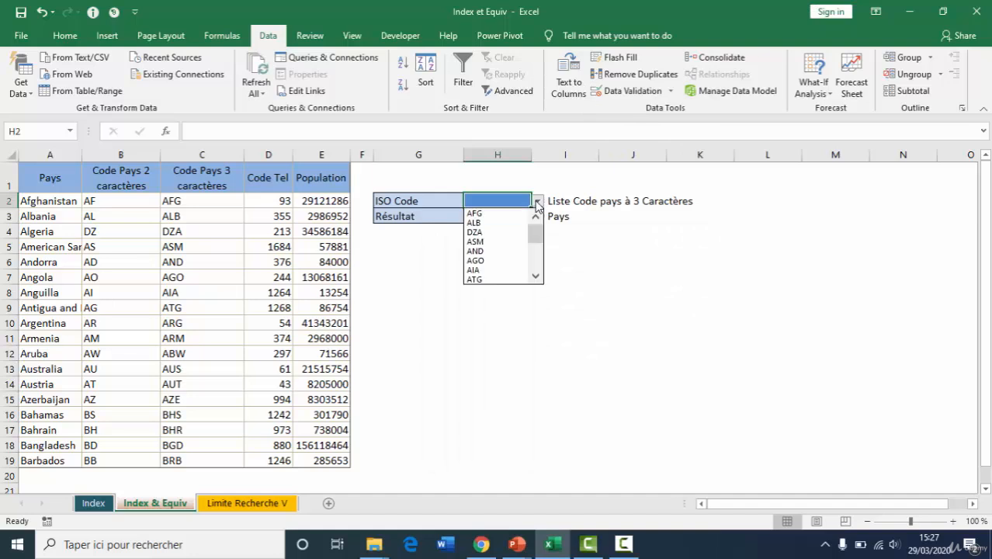
{"action": "left_click", "coordinate": [493, 241]}
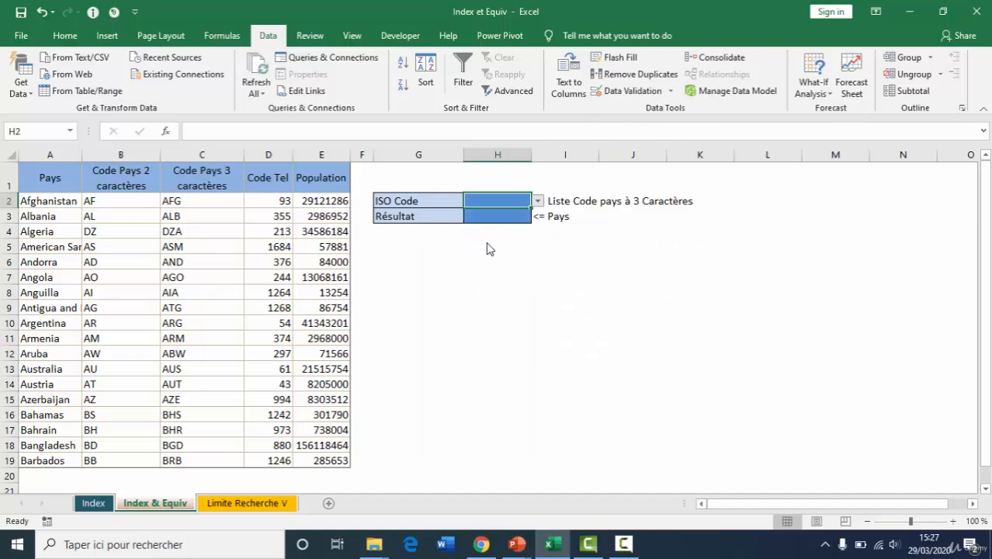
Trace code ASM in column C to its country in column A, and examine columns C to E as a VLOOKUP range
{"action": "left_click", "coordinate": [483, 217]}
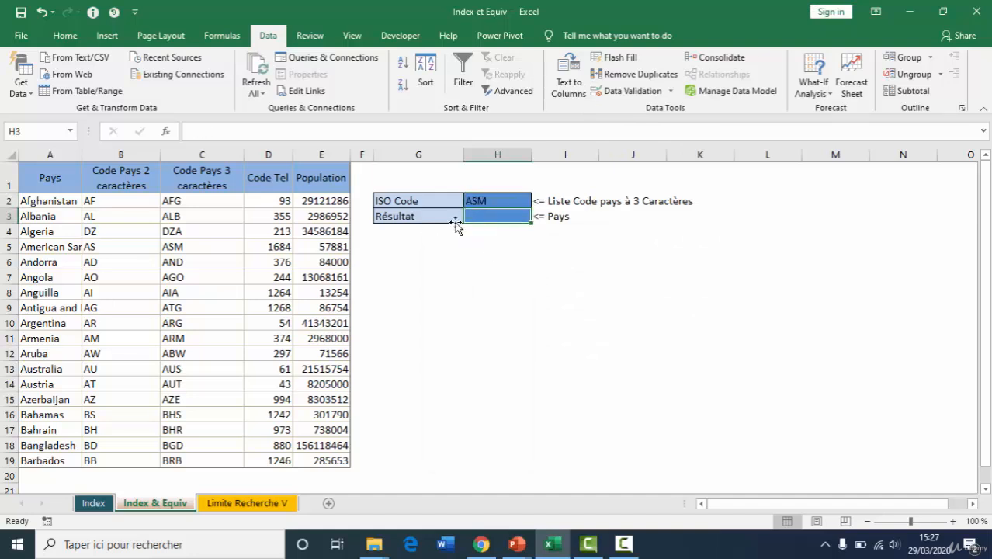
{"action": "left_click", "coordinate": [191, 247]}
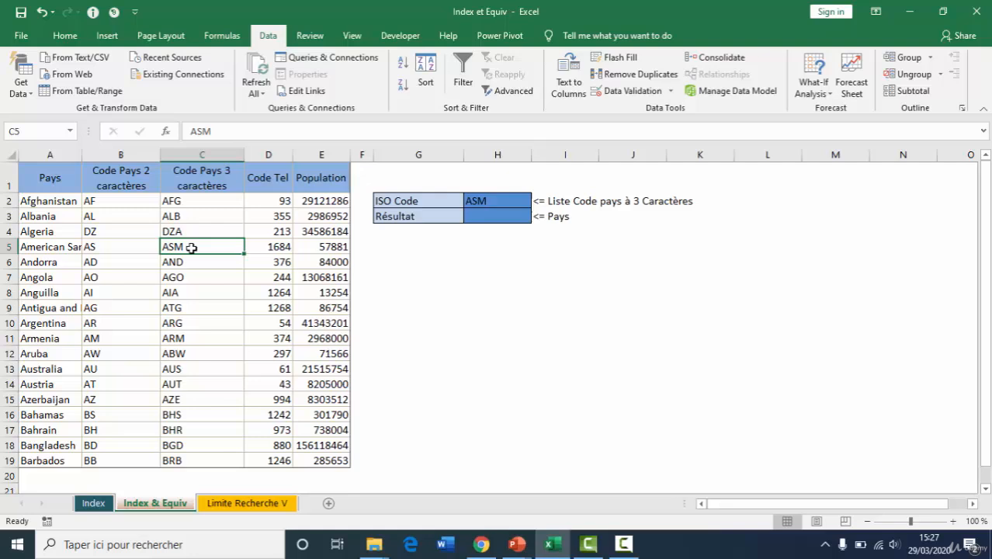
{"action": "left_click", "coordinate": [48, 244]}
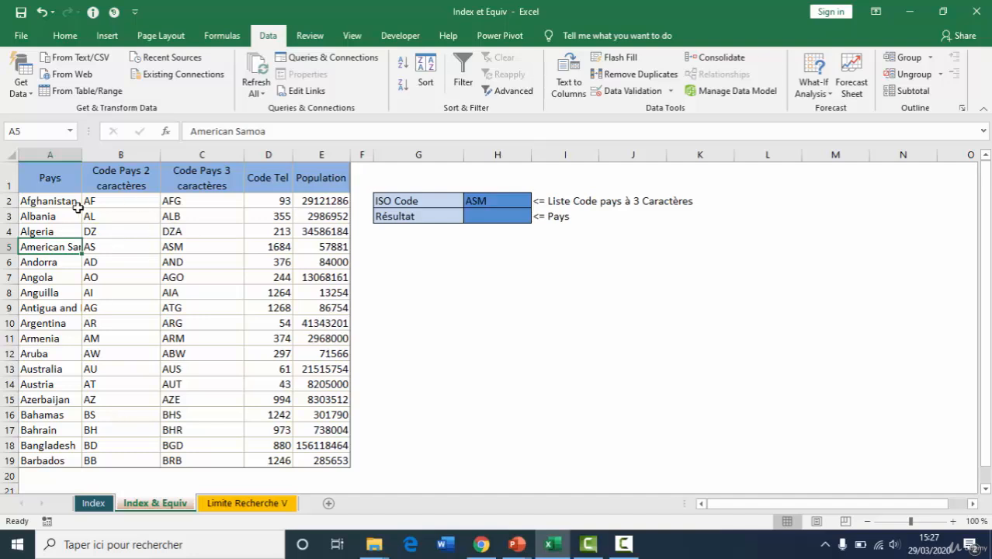
{"action": "left_click_drag", "start_coordinate": [211, 155], "coordinate": [313, 168]}
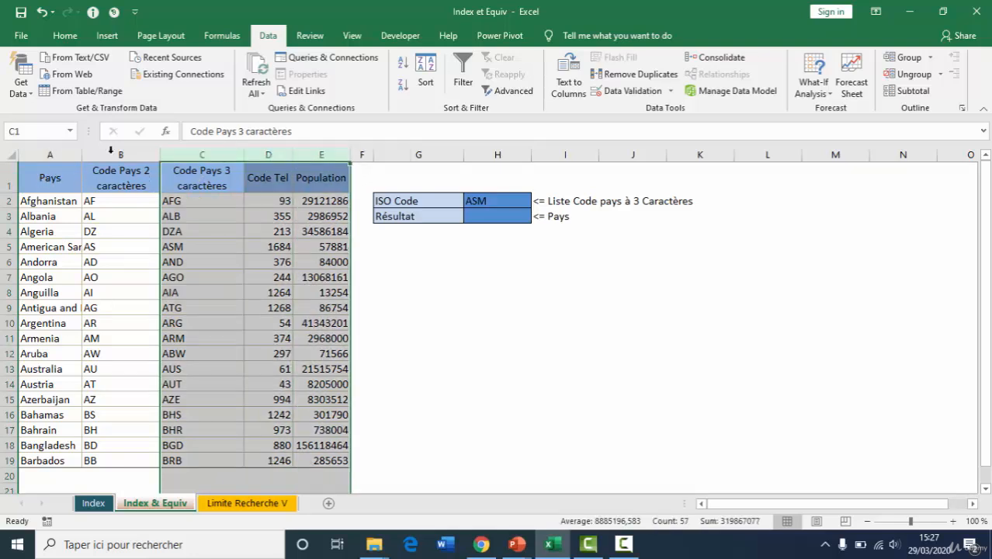
{"action": "left_click", "coordinate": [202, 155]}
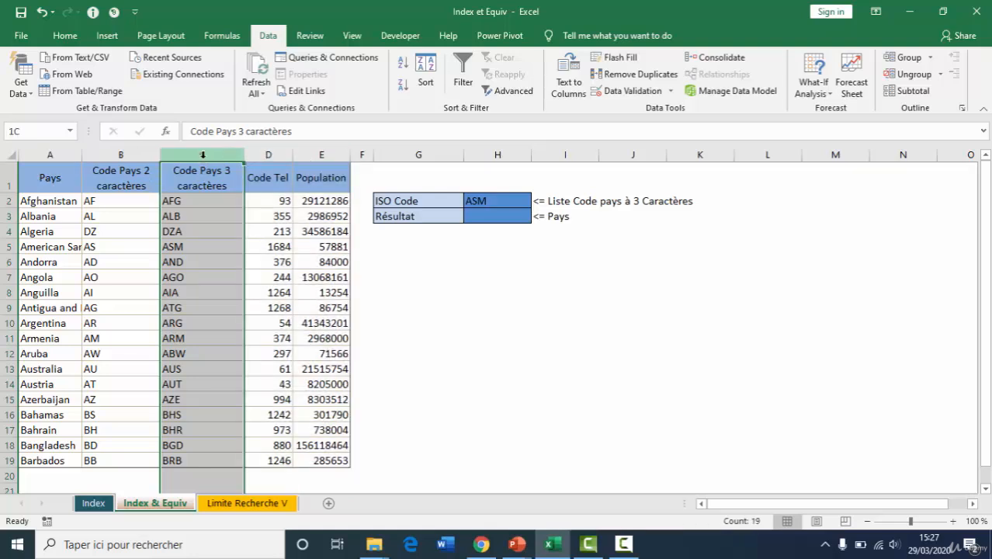
{"action": "left_click_drag", "start_coordinate": [203, 157], "coordinate": [325, 156]}
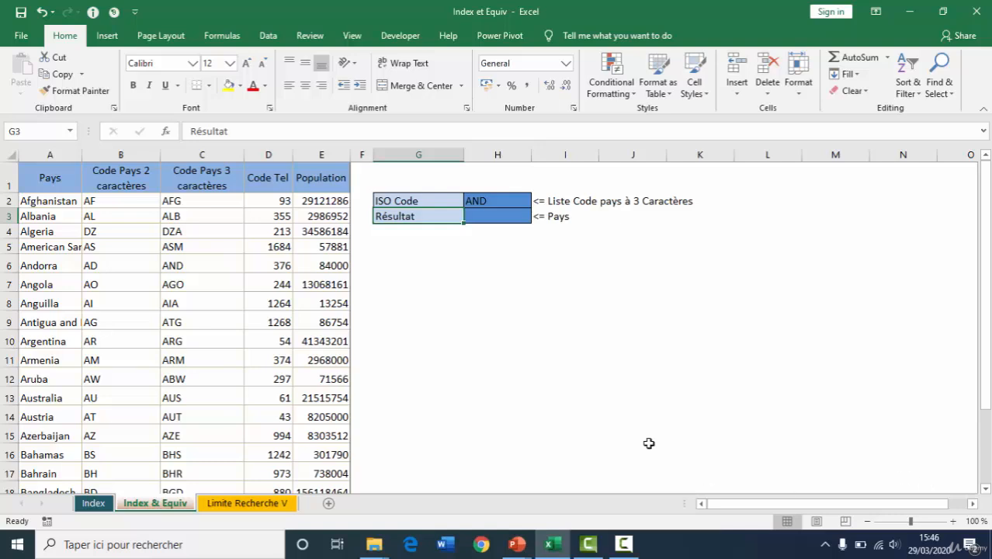
Write the heading "Index" in G6 and note argument P1 in G7 with the table name "Pays" in H7
{"action": "left_click", "coordinate": [466, 306]}
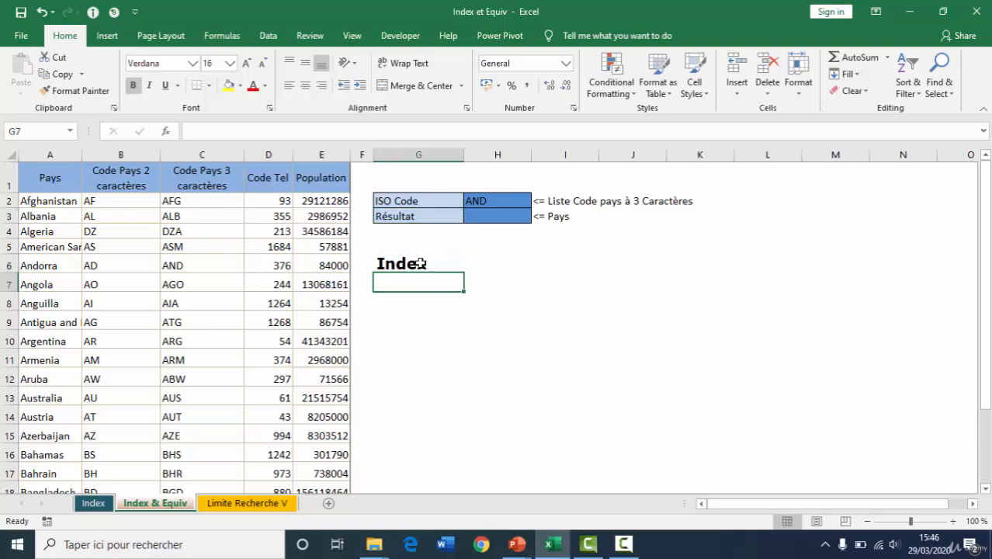
{"action": "type", "text": "P1"}
{"action": "key", "text": "Tab"}
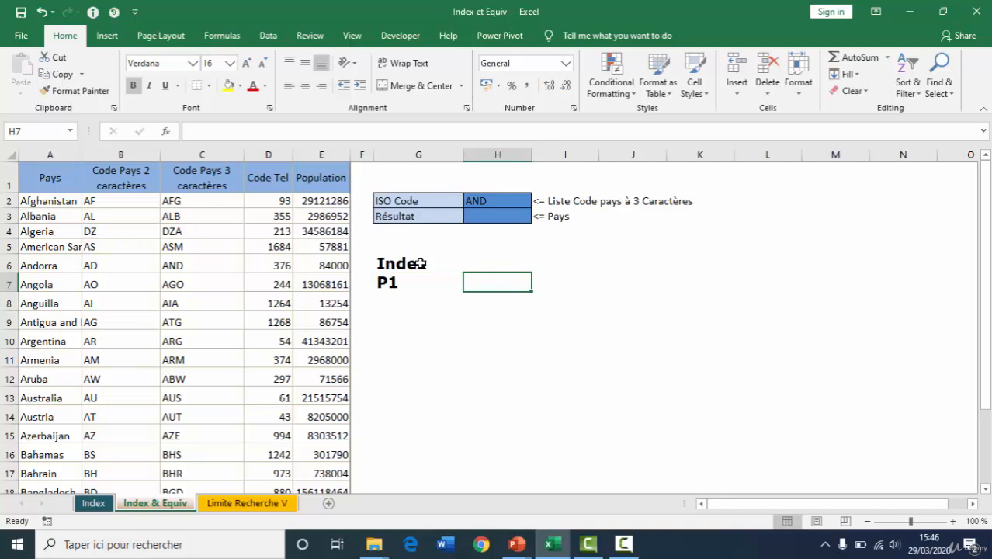
{"action": "left_click_drag", "start_coordinate": [59, 171], "coordinate": [332, 467]}
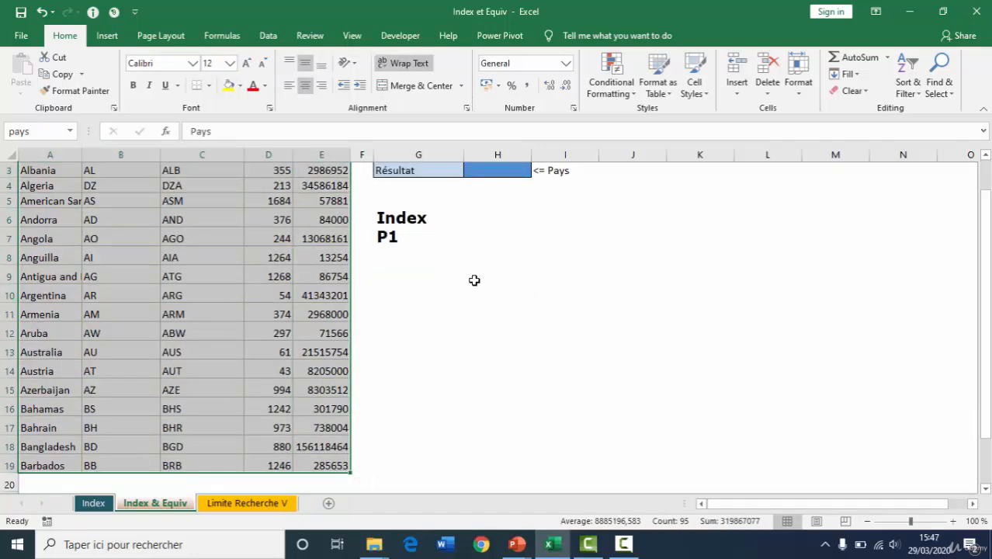
{"action": "left_click", "coordinate": [473, 236]}
{"action": "type", "text": "Pa"}
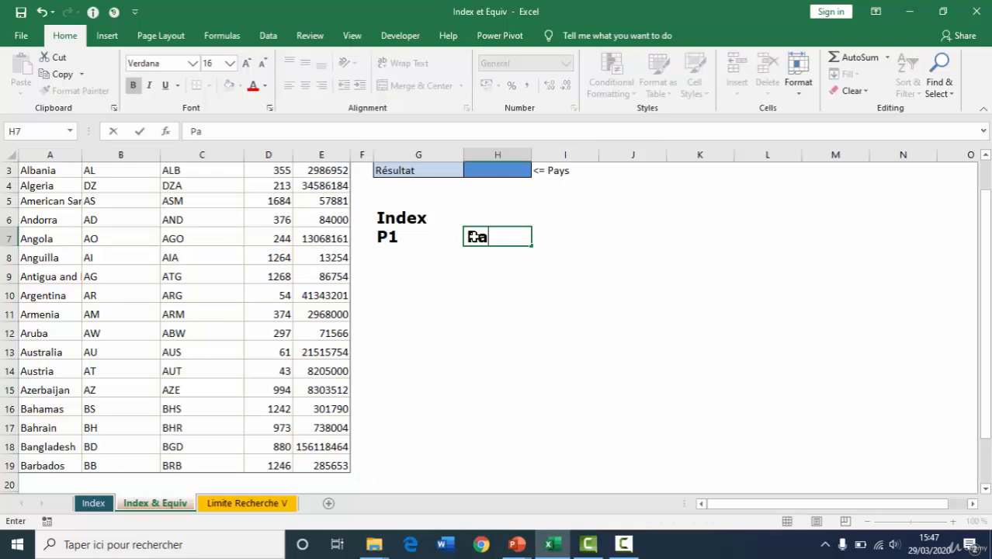
{"action": "type", "text": "ys"}
{"action": "key", "text": "Return"}
Note the second INDEX argument as "P2" in G8 with the description "NLigne" in H8
{"action": "key", "text": "Left"}
{"action": "type", "text": "P2"}
{"action": "key", "text": "Tab"}
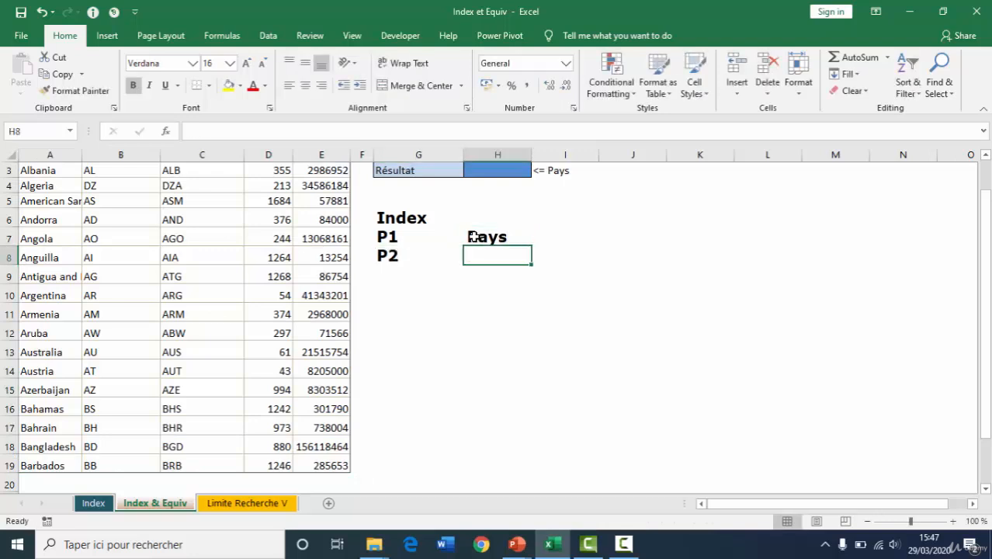
{"action": "type", "text": "NLi"}
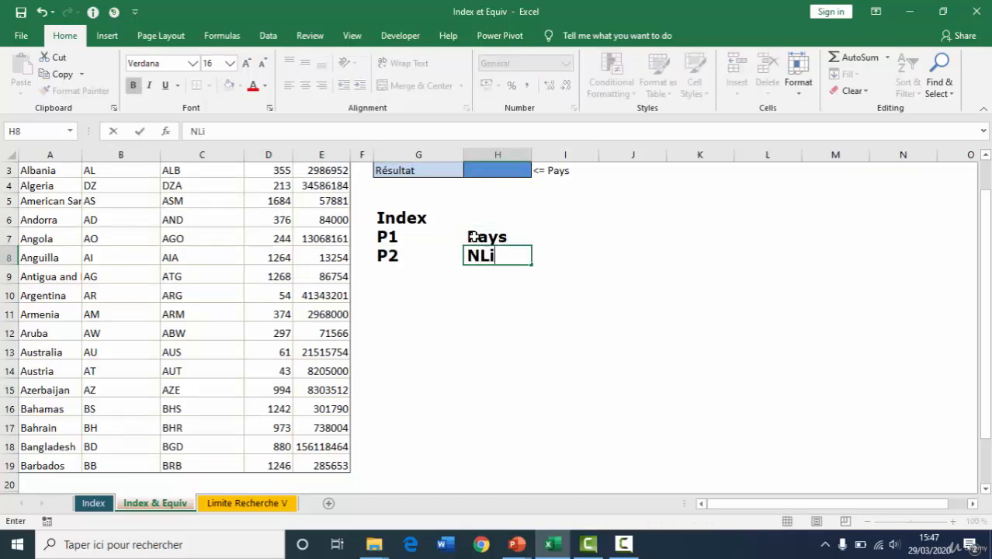
{"action": "type", "text": "gne"}
{"action": "scroll", "coordinate": [982, 284], "scroll_direction": "up", "scroll_amount": 1}
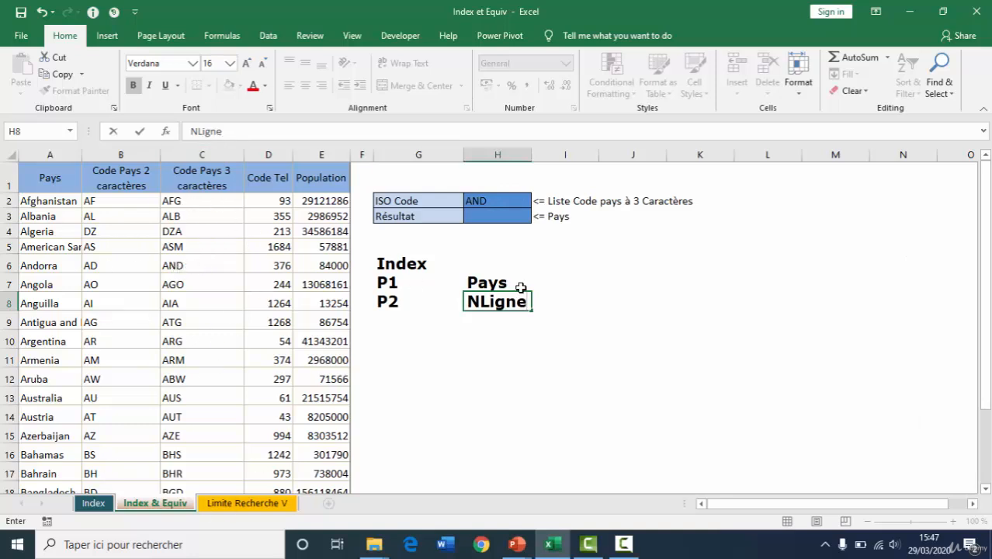
{"action": "key", "text": "Return"}
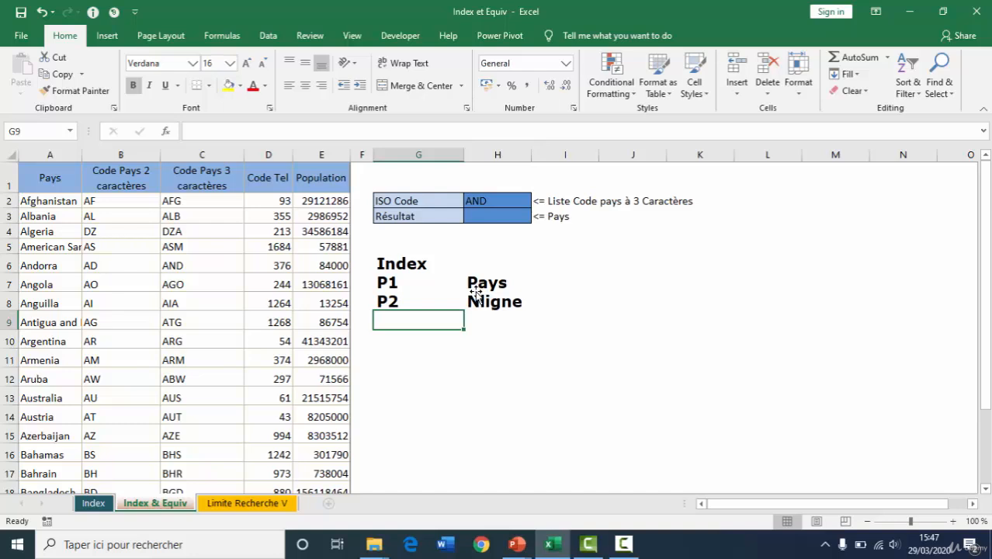
Replace the P2 description in H8 with row number 6, and add P3 in G9 with column number 1 in H9
{"action": "left_click", "coordinate": [476, 295]}
{"action": "type", "text": "6"}
{"action": "key", "text": "Return"}
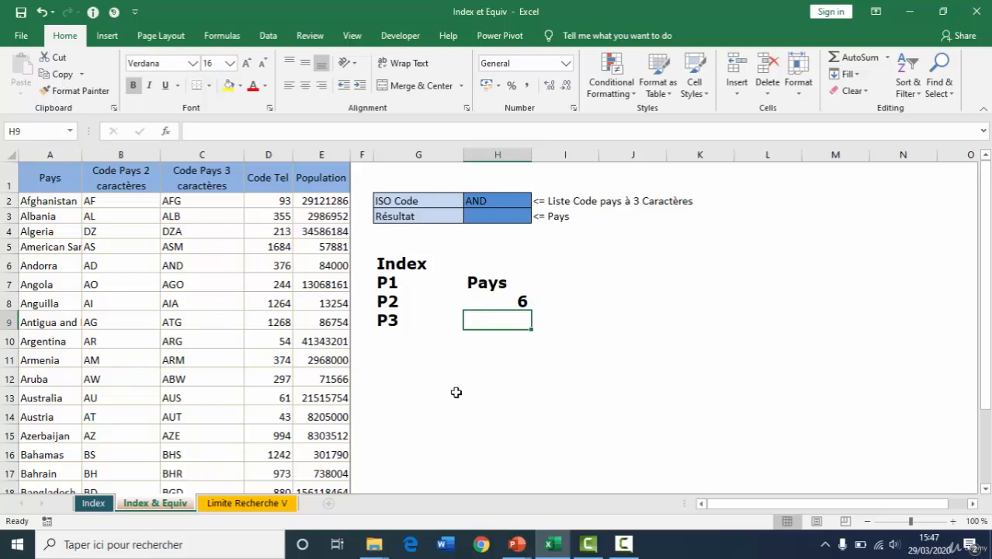
{"action": "type", "text": "1"}
{"action": "key", "text": "Return"}
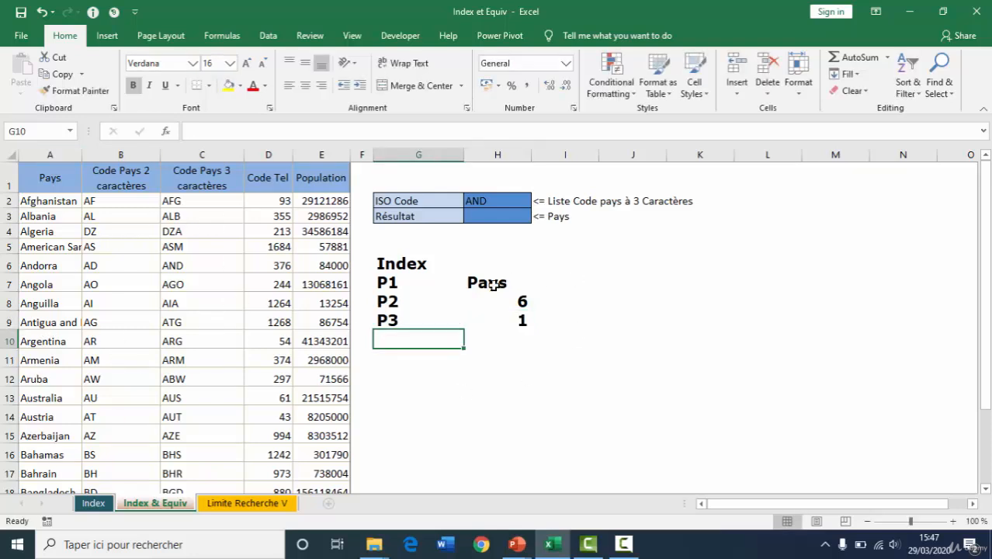
Retrieve the country name in the Résultat cell H3 with =INDEX(pays;6;1)
{"action": "left_click_drag", "start_coordinate": [492, 285], "coordinate": [496, 321]}
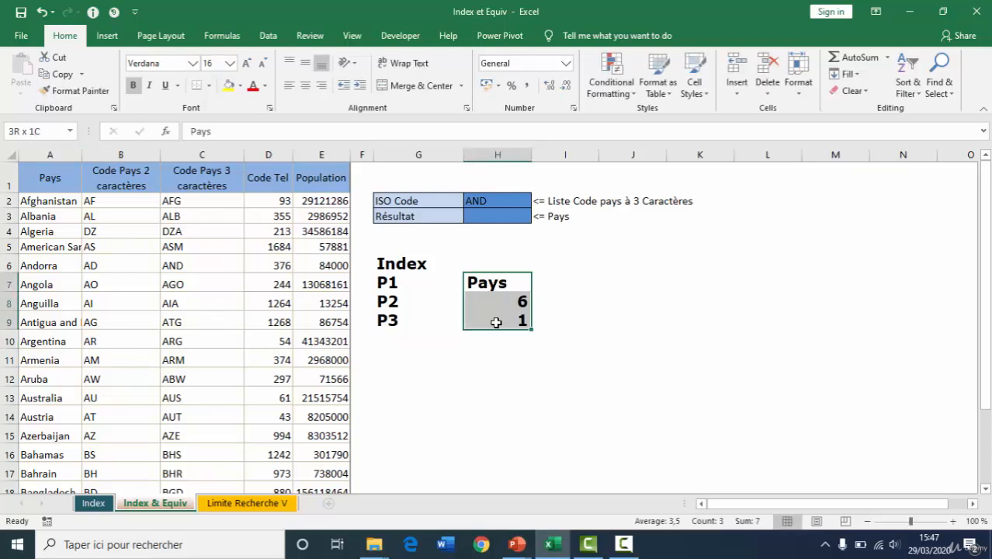
{"action": "left_click", "coordinate": [494, 216]}
{"action": "type", "text": "=INDEX("}
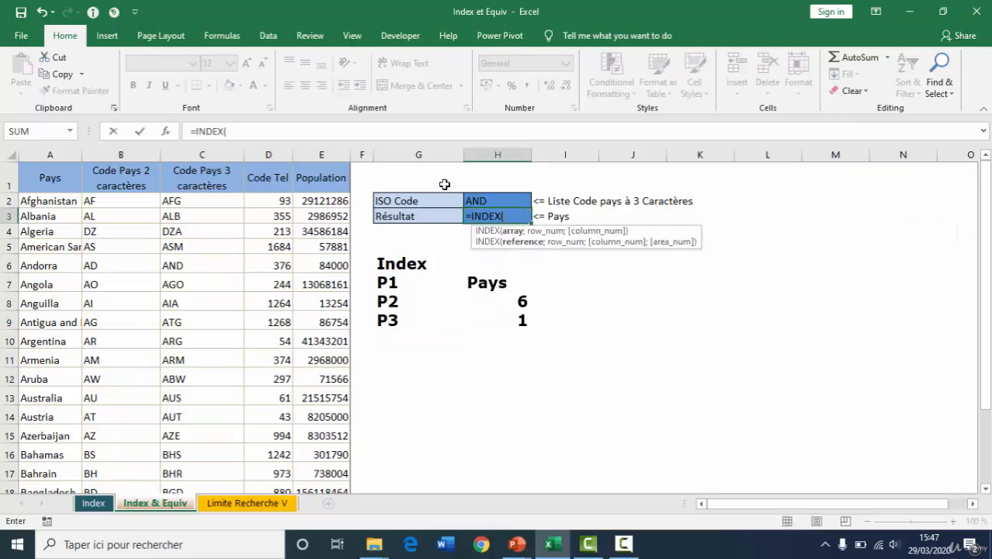
{"action": "type", "text": "pays;"}
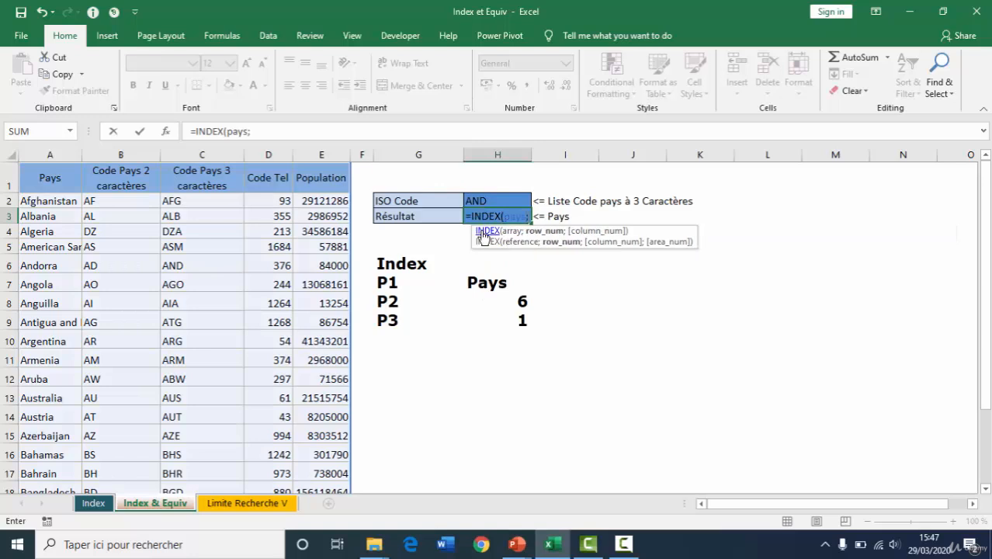
{"action": "type", "text": "6"}
{"action": "type", "text": ";"}
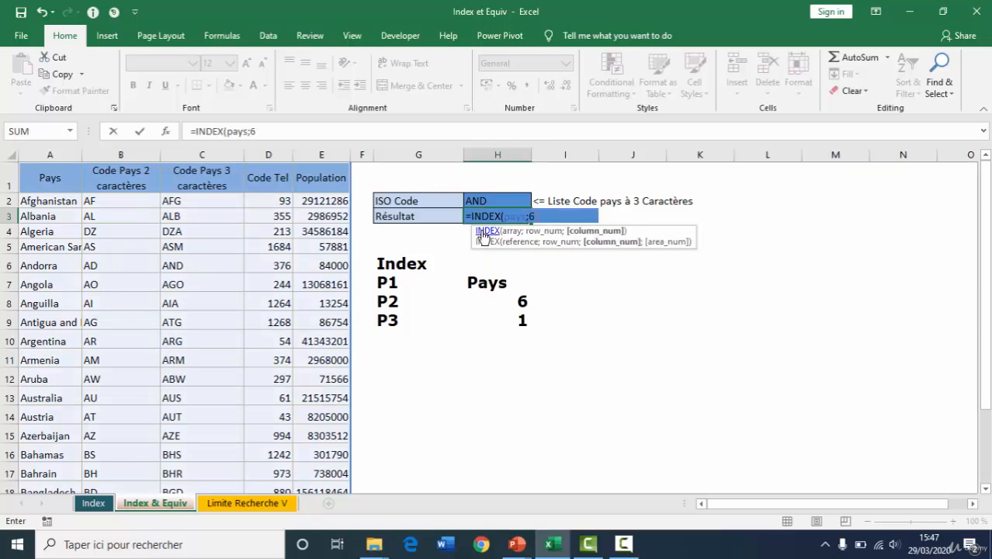
{"action": "type", "text": "1"}
{"action": "key", "text": "Return"}
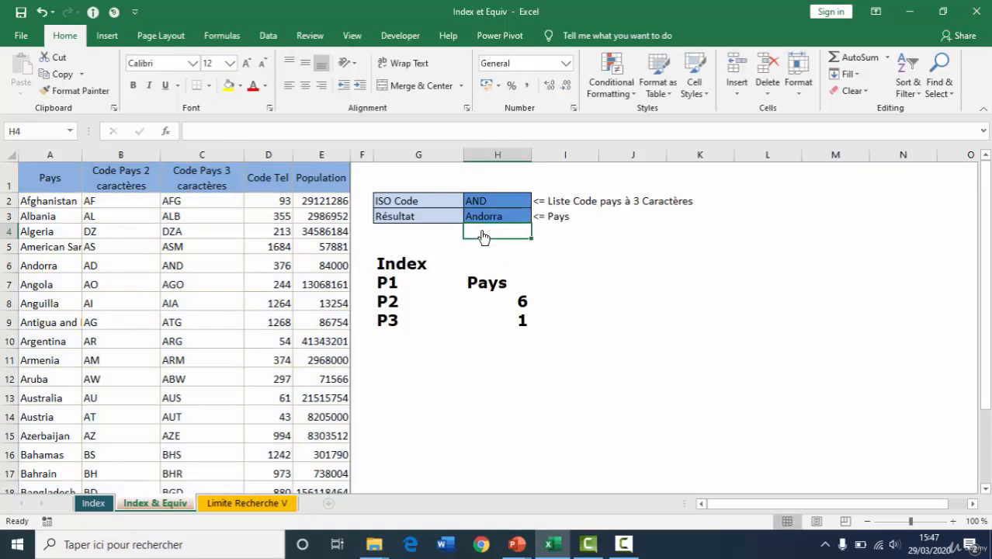
{"action": "key", "text": "Up"}
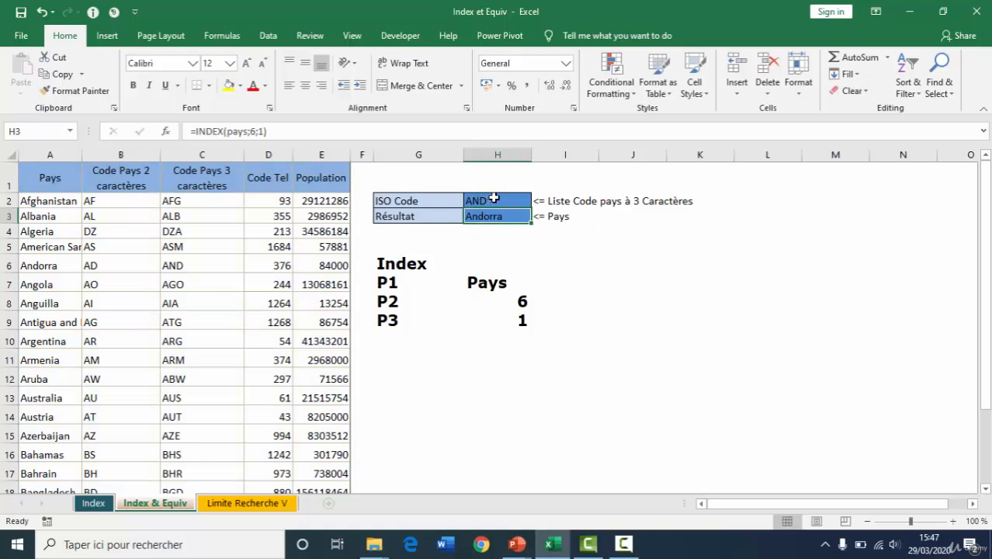
Set the ISO Code in H2 to ARG and check the INDEX formula in the Résultat cell H3
{"action": "left_click", "coordinate": [505, 201]}
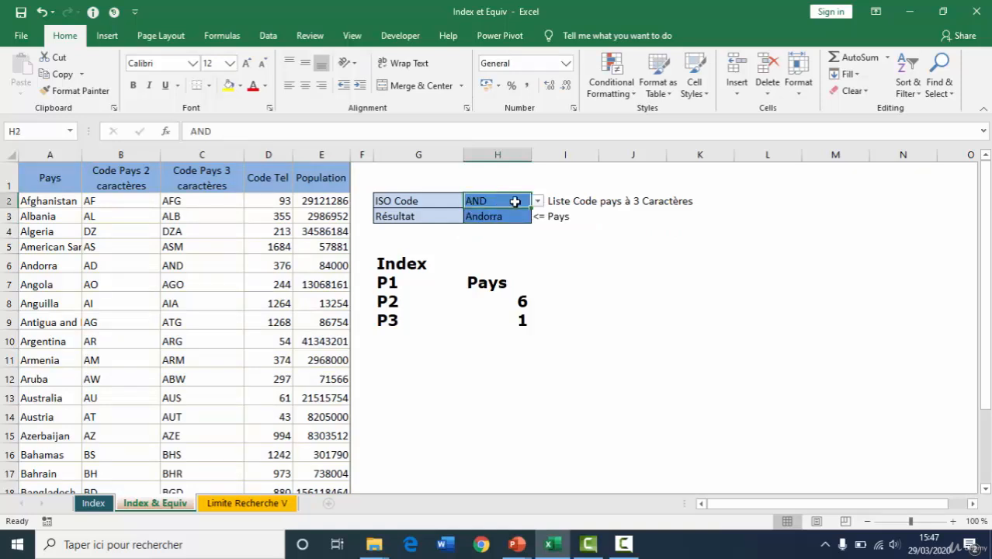
{"action": "left_click", "coordinate": [538, 202]}
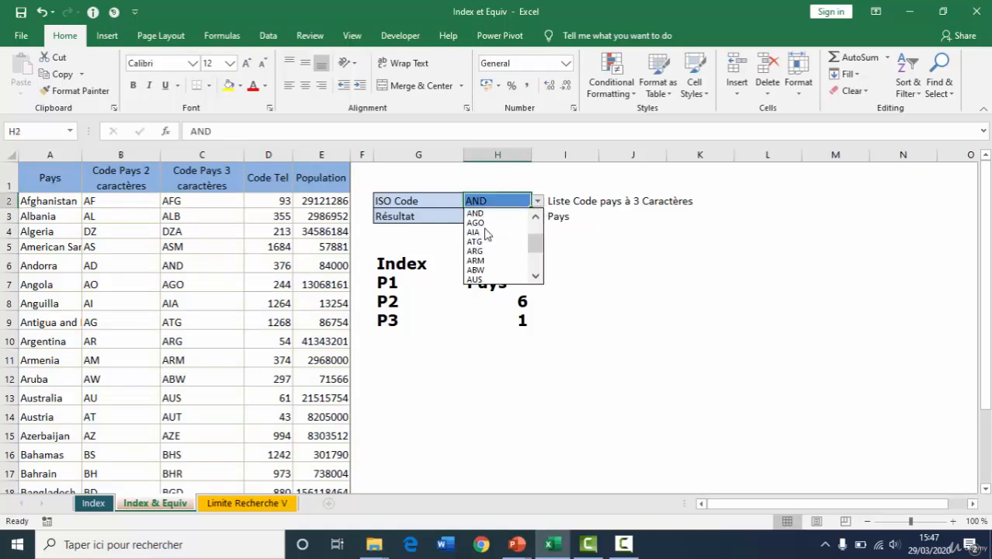
{"action": "left_click", "coordinate": [477, 250]}
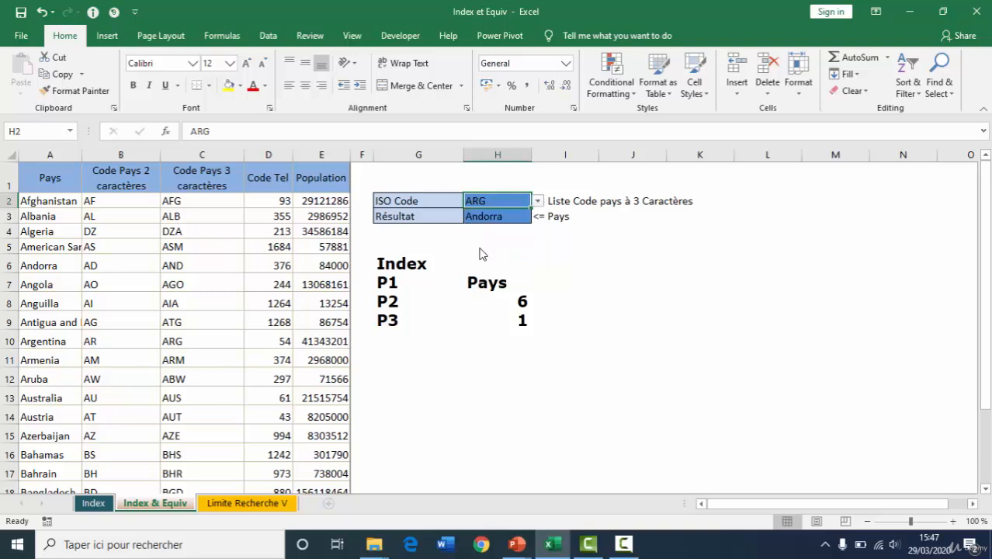
{"action": "left_click", "coordinate": [495, 219]}
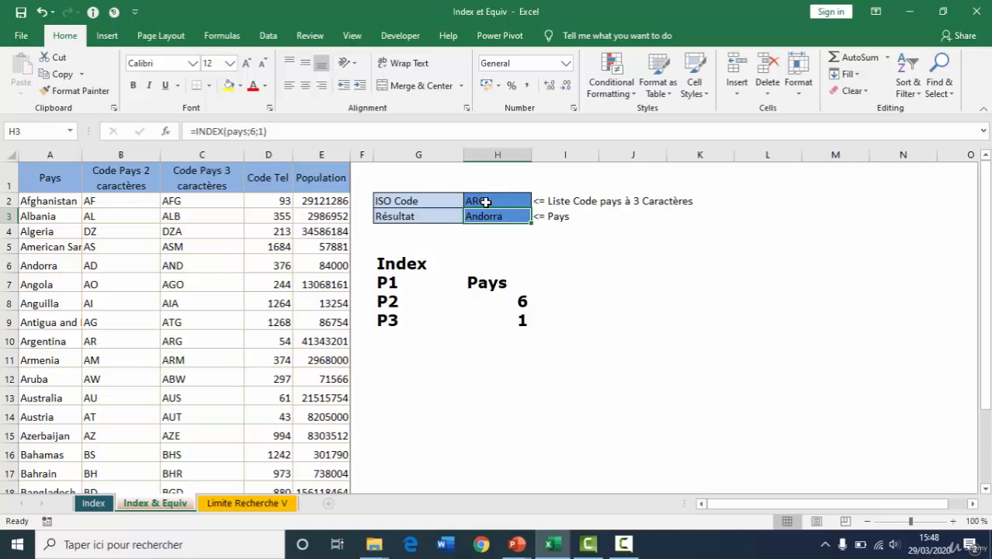
Review the INDEX arguments in H7:H9 and write "Equiv" in I8 beside the P2 row number
{"action": "left_click", "coordinate": [497, 282]}
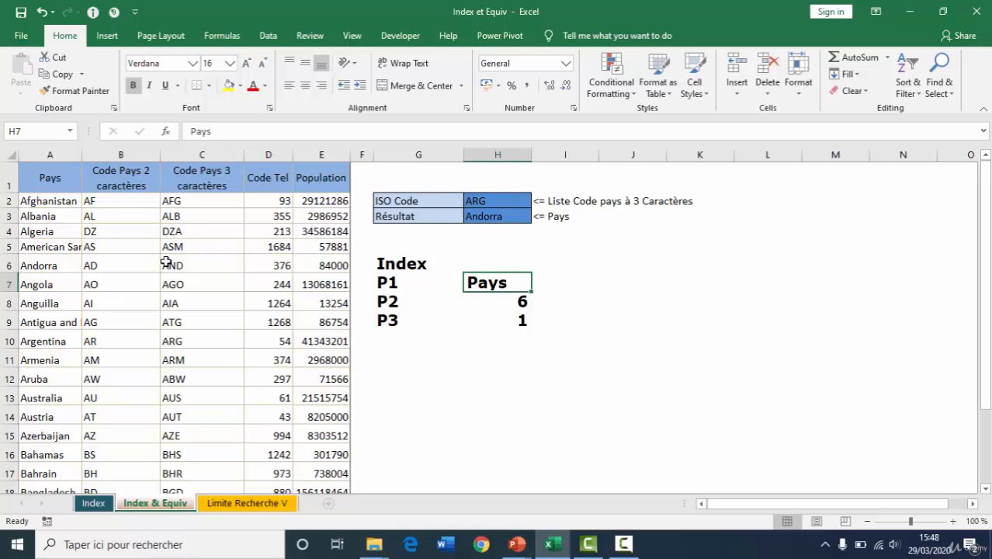
{"action": "left_click", "coordinate": [517, 319]}
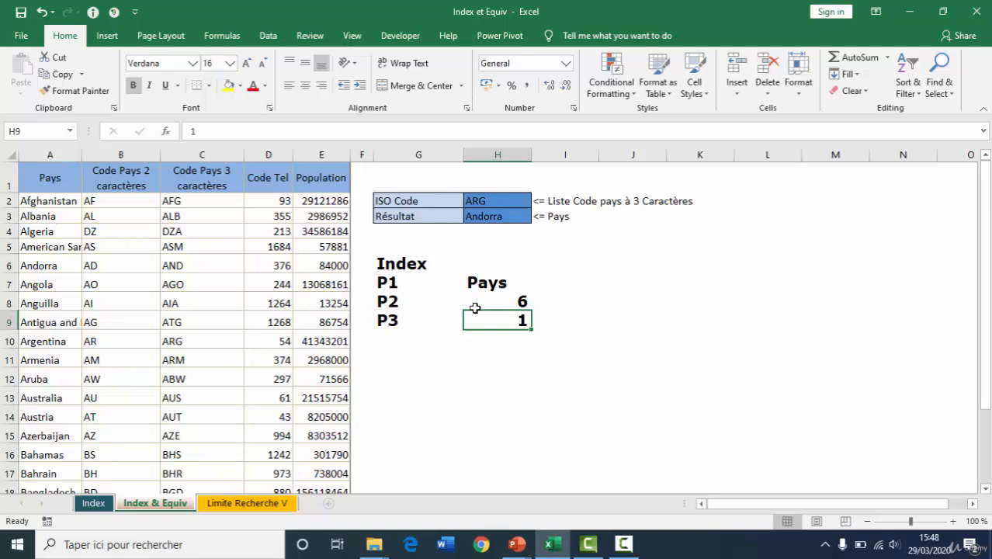
{"action": "left_click", "coordinate": [509, 295]}
{"action": "left_click", "coordinate": [578, 297]}
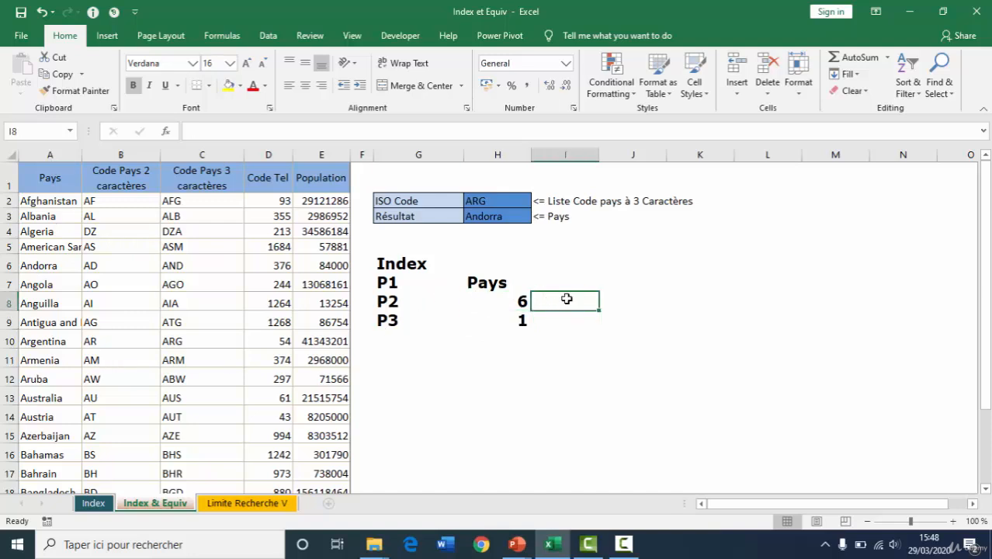
{"action": "type", "text": "E"}
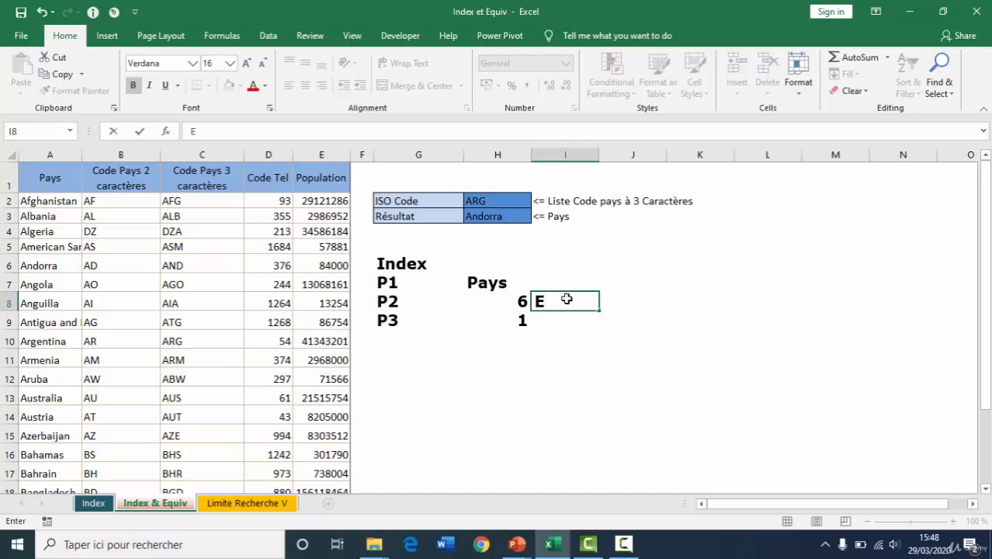
{"action": "type", "text": "quiv"}
{"action": "key", "text": "Return"}
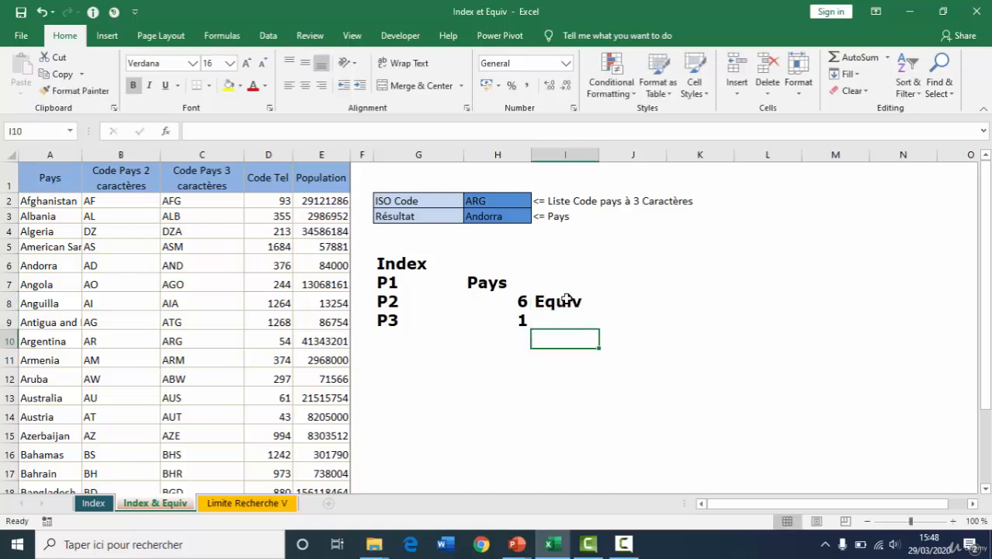
{"action": "key", "text": "Right"}
{"action": "key", "text": "Left"}
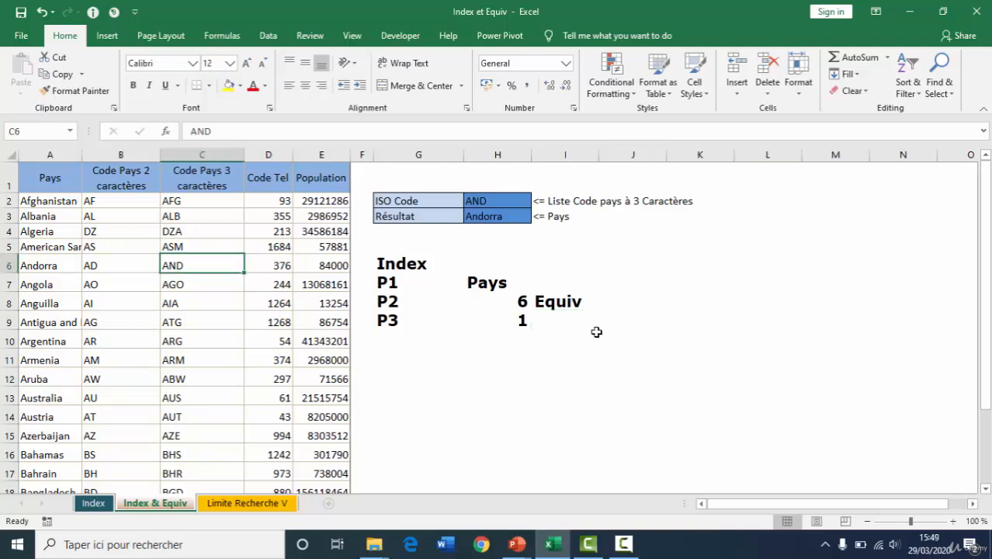
List the Equiv arguments "V Recherchée", "Vecteur de Recherche" and "Correspondance" in I9:I11
{"action": "left_click", "coordinate": [605, 318]}
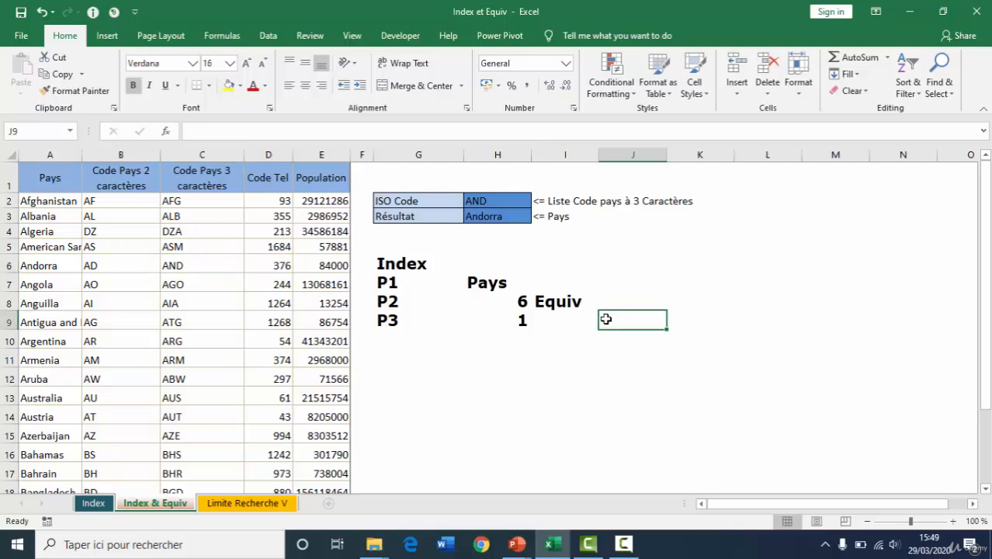
{"action": "left_click", "coordinate": [572, 318]}
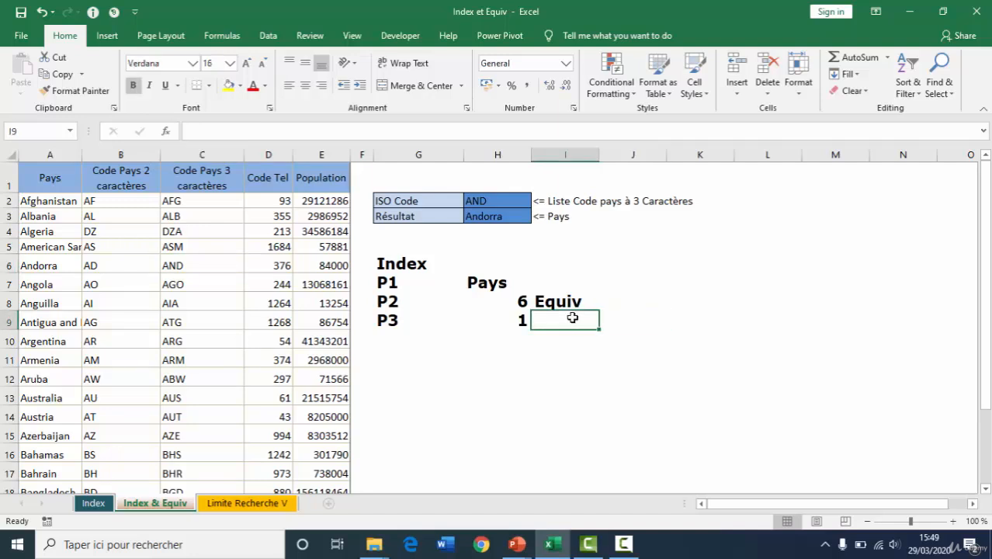
{"action": "type", "text": "V Rech"}
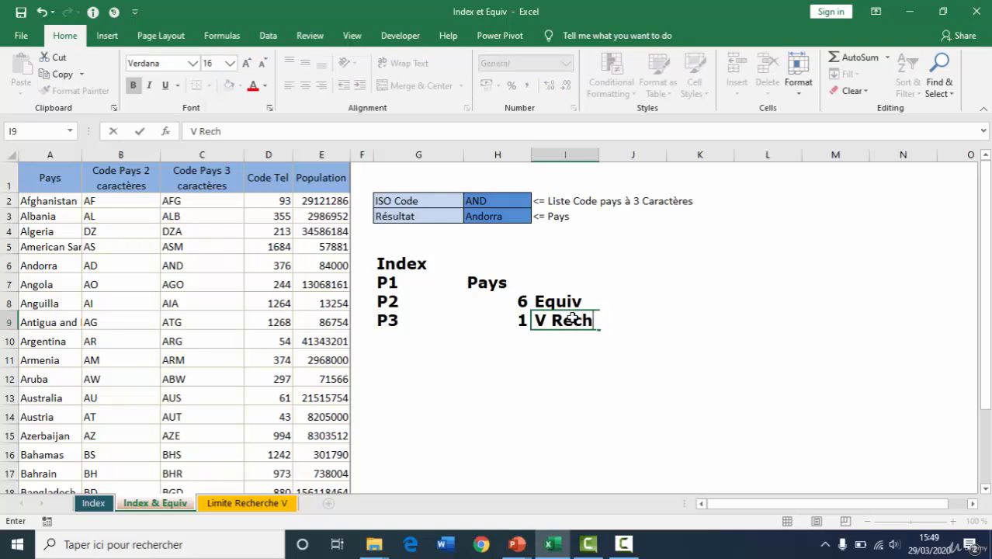
{"action": "type", "text": "erchée"}
{"action": "key", "text": "Return"}
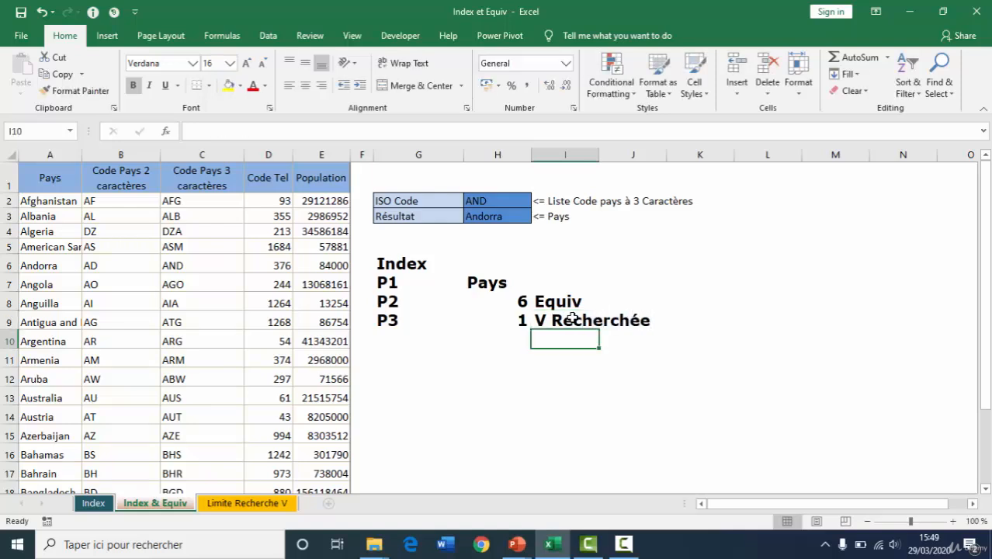
{"action": "type", "text": "eur de Recherche"}
{"action": "key", "text": "Return"}
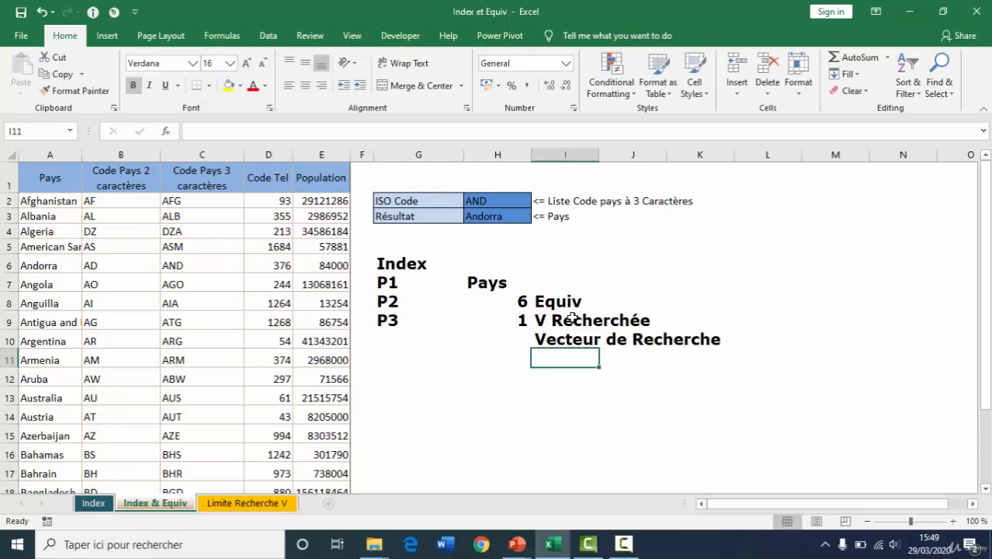
{"action": "type", "text": "Correspondance"}
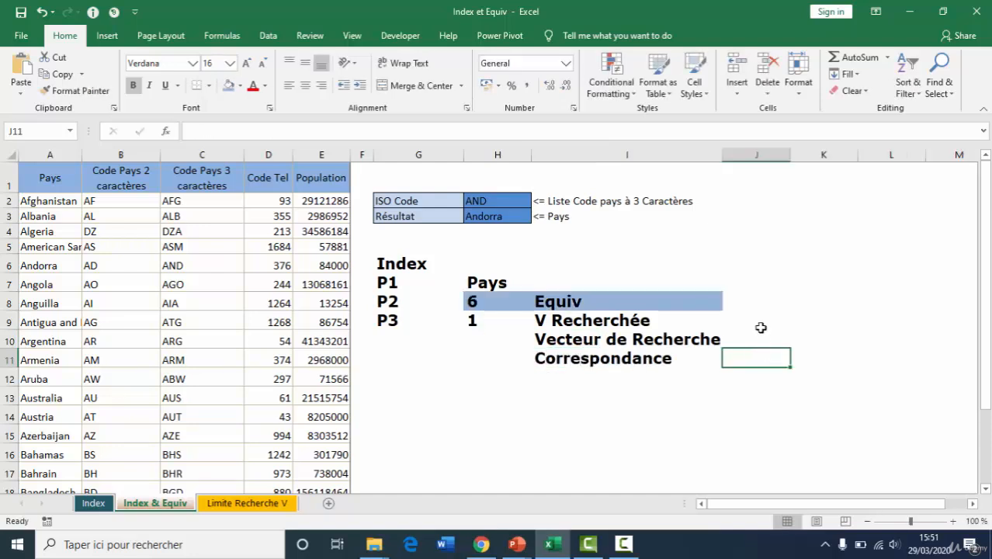
Note the reference =H2 to the ISO Code cell as the V Recherchée value in J9
{"action": "left_click", "coordinate": [761, 326]}
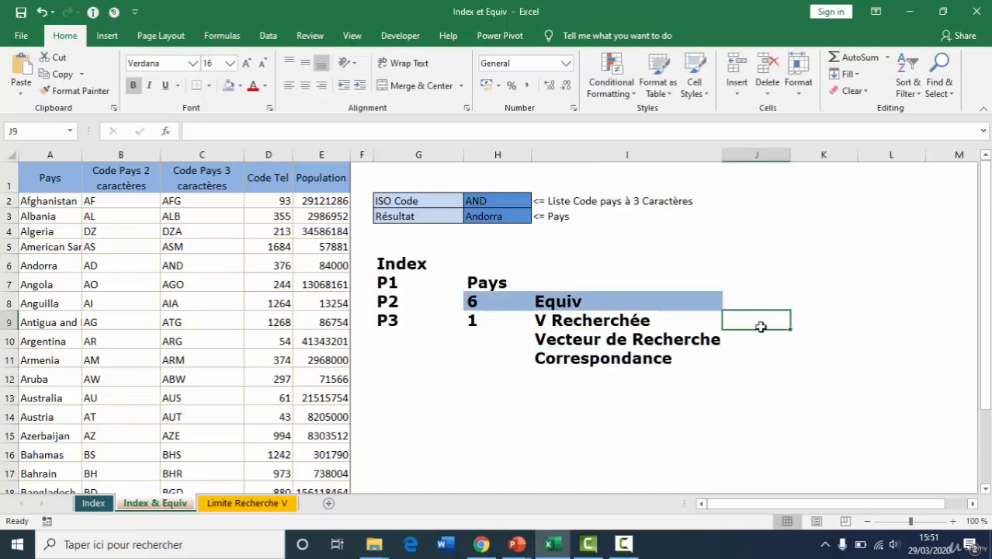
{"action": "type", "text": "="}
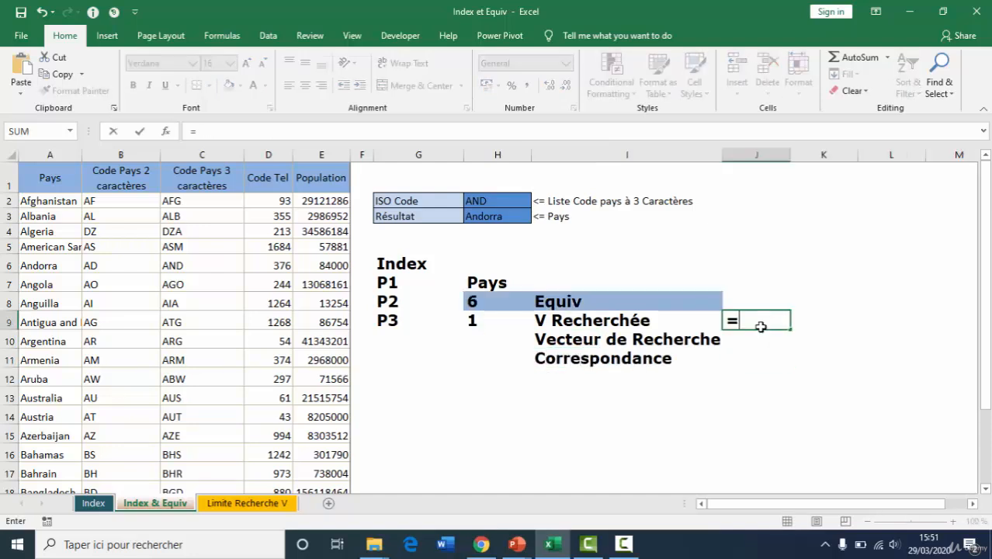
{"action": "left_click", "coordinate": [495, 201]}
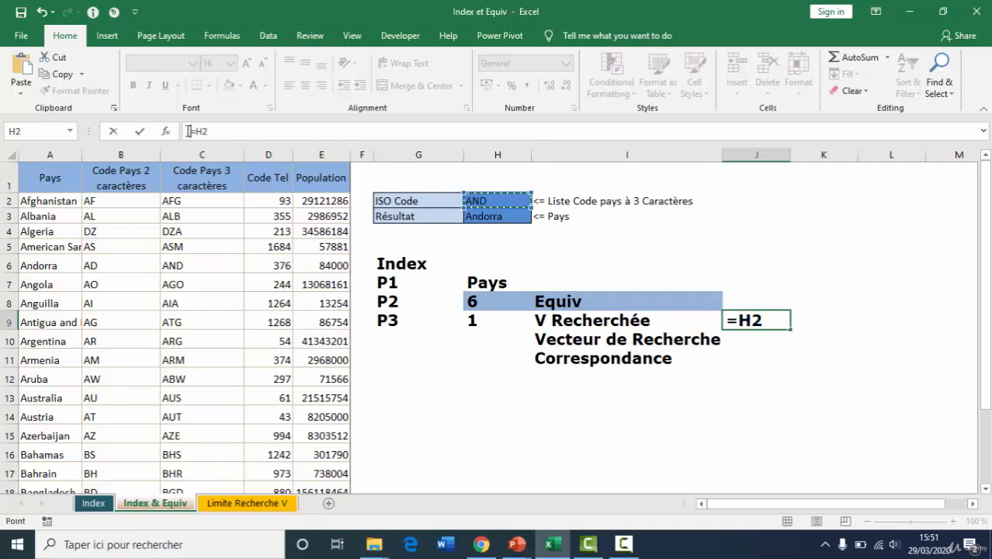
{"action": "key", "text": "Return"}
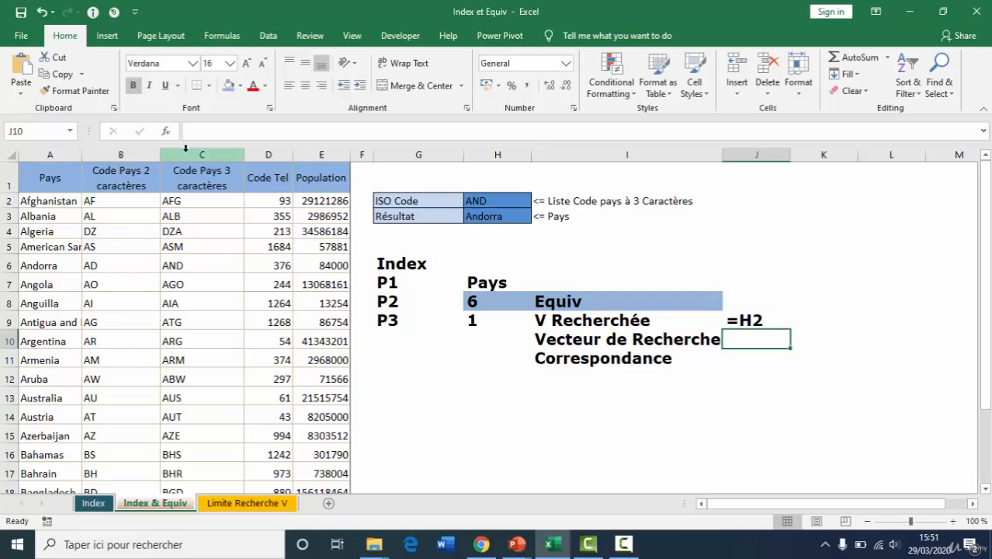
Note the three-character code column as =C:C in J10 and the Correspondance value =0 in J11
{"action": "left_click", "coordinate": [194, 149]}
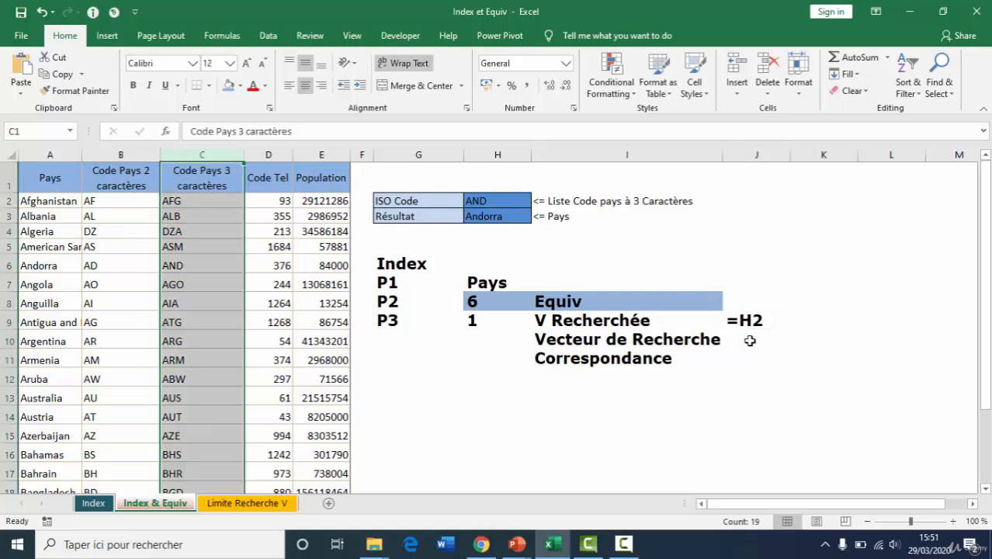
{"action": "left_click", "coordinate": [749, 339]}
{"action": "type", "text": "=C:C"}
{"action": "key", "text": "Return"}
{"action": "type", "text": "=2"}
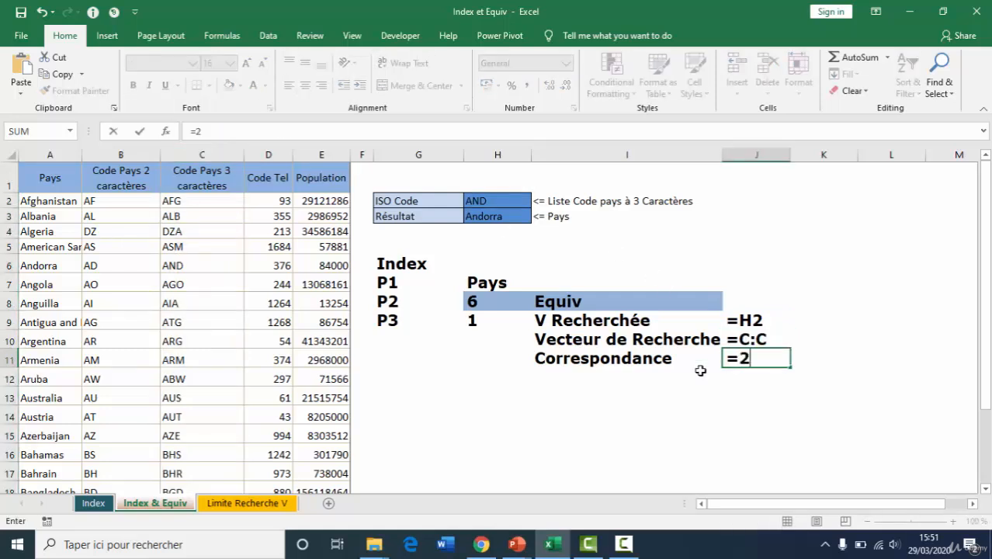
{"action": "key", "text": "BackSpace"}
{"action": "type", "text": "0"}
Add the heading "Test Equiv" in I13 below the argument notes
{"action": "left_click", "coordinate": [637, 395]}
{"action": "type", "text": "Test Equiv"}
{"action": "key", "text": "Return"}
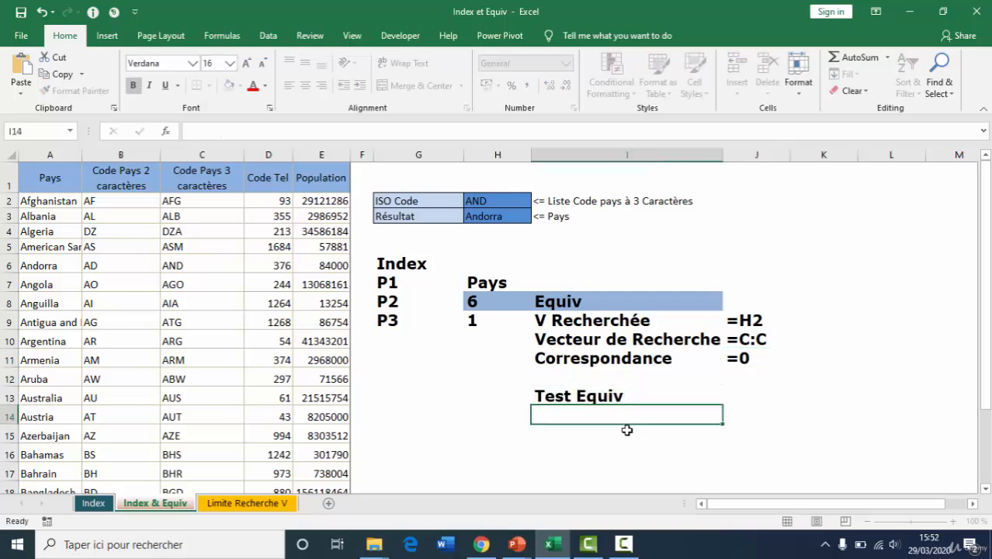
Find the ISO code's row number in I14 with the exact-match formula =MATCH(H2;C:C;0)
{"action": "type", "text": "="}
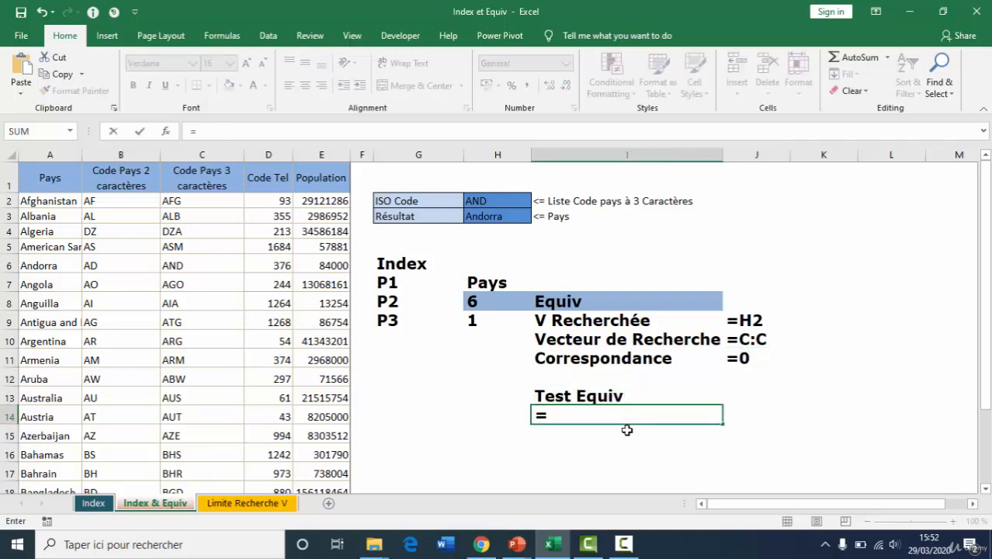
{"action": "type", "text": "ma"}
{"action": "key", "text": "Tab"}
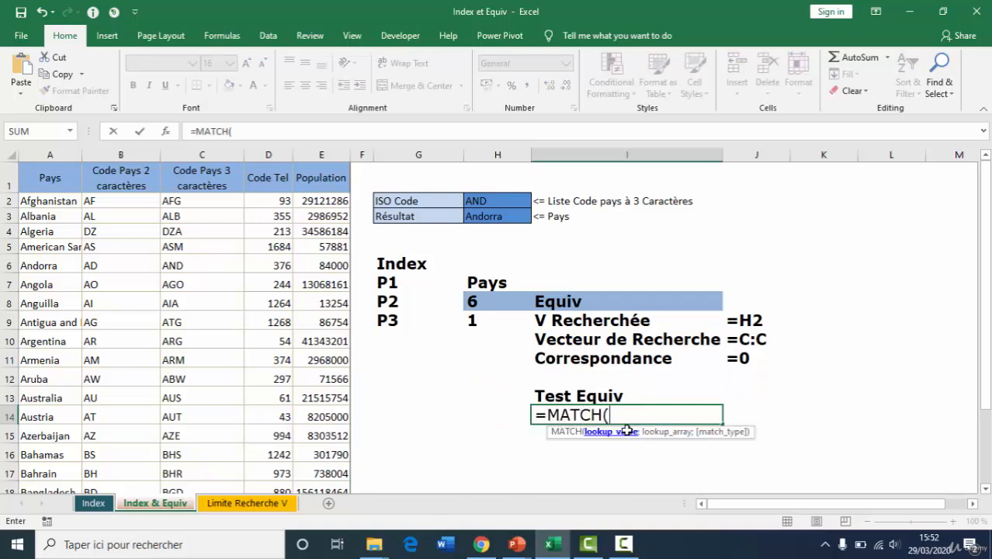
{"action": "left_click", "coordinate": [501, 200]}
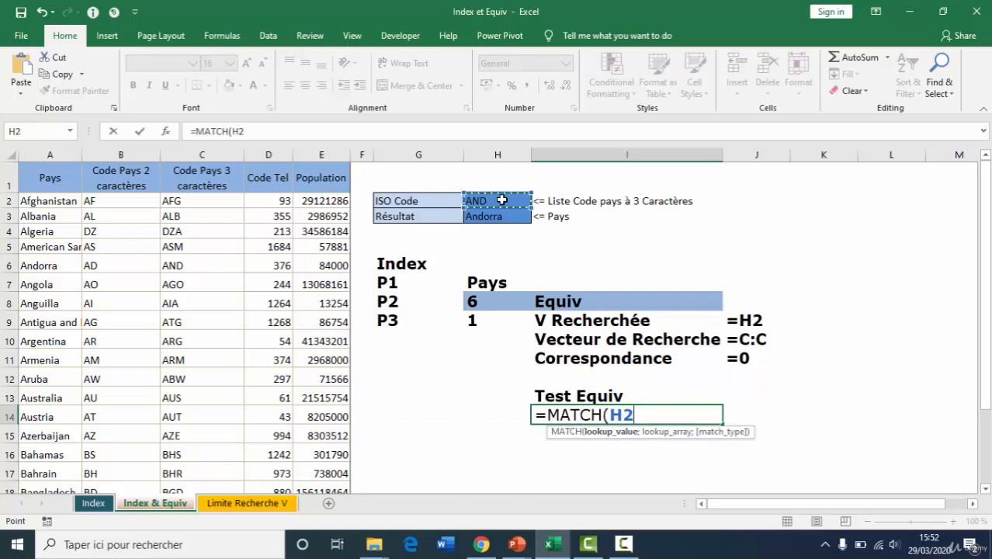
{"action": "type", "text": ";"}
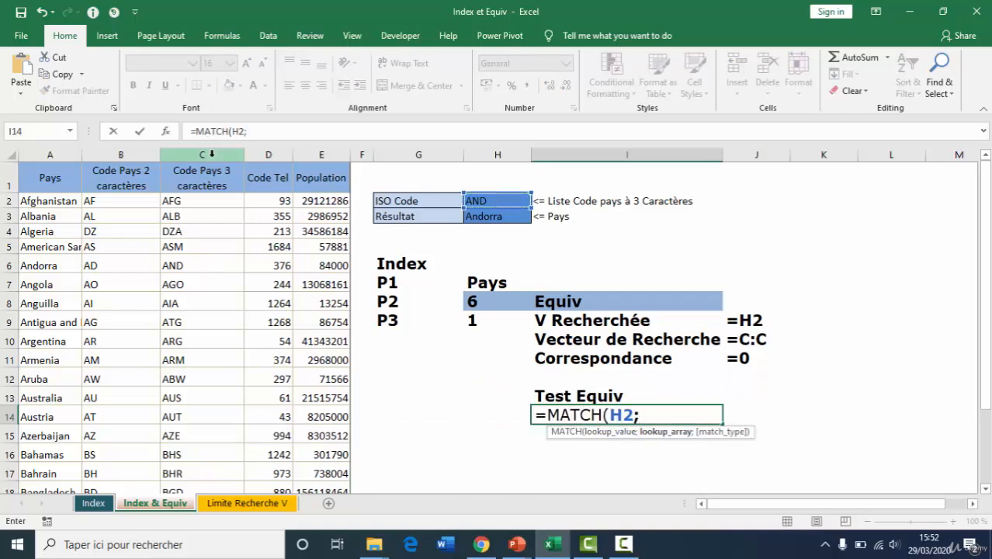
{"action": "left_click", "coordinate": [211, 156]}
{"action": "type", "text": ";"}
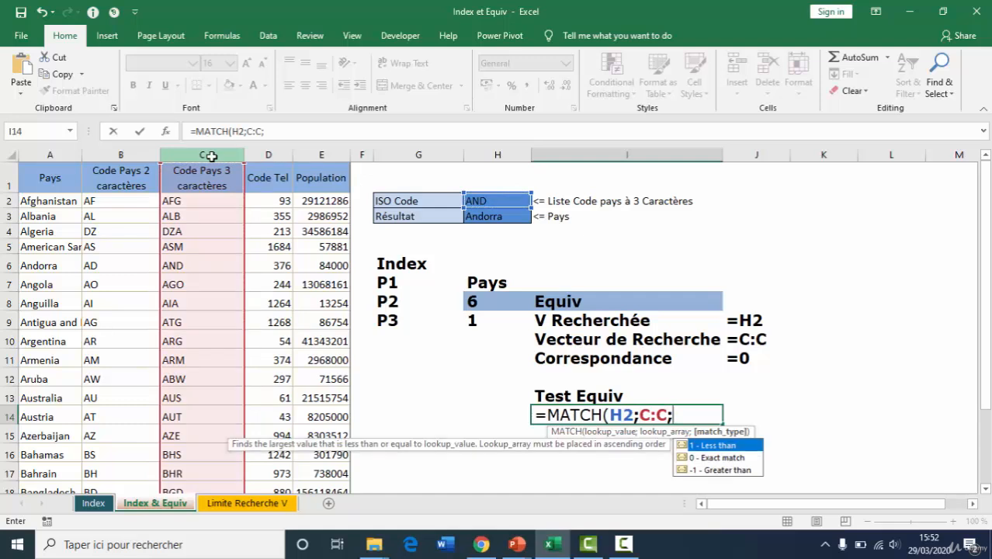
{"action": "key", "text": "Down"}
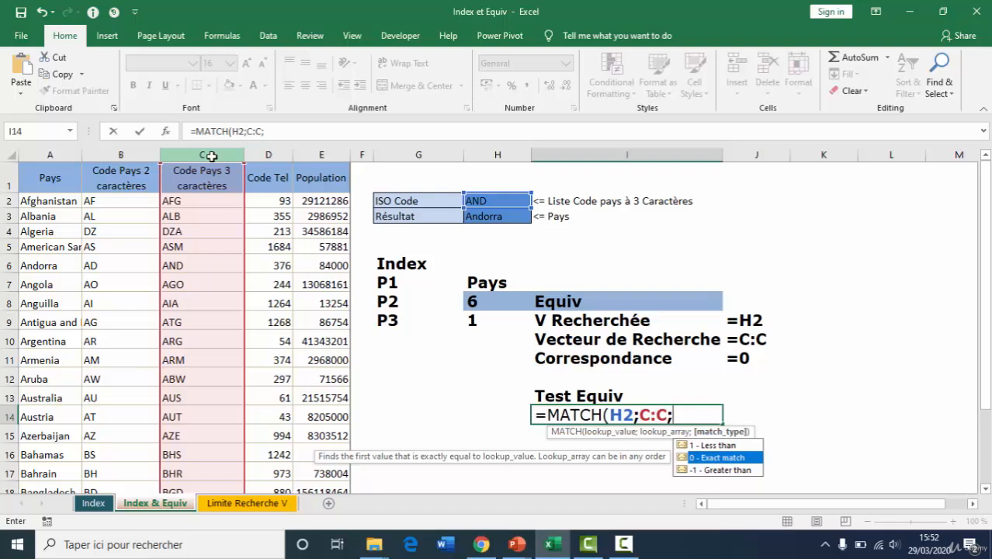
{"action": "key", "text": "Tab"}
{"action": "key", "text": "Return"}
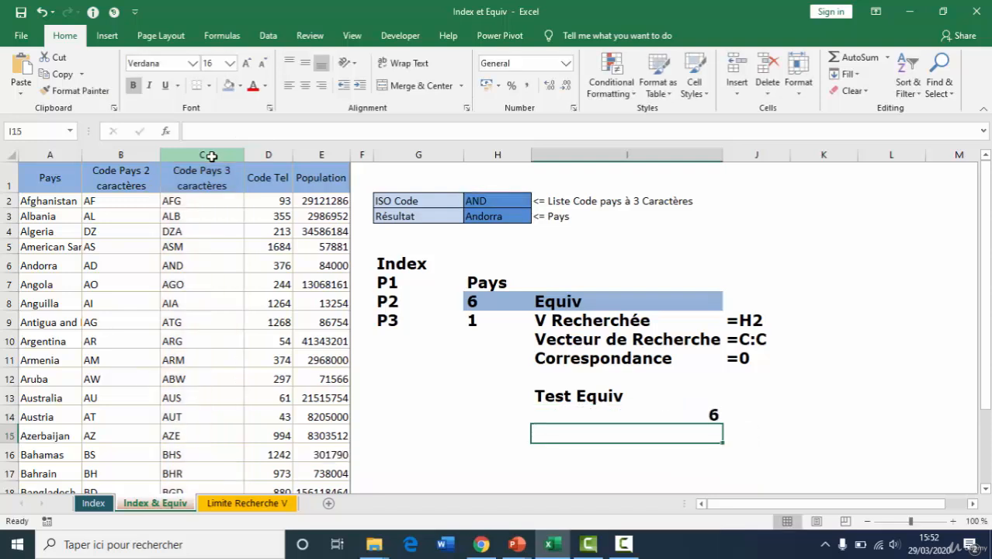
{"action": "left_click", "coordinate": [662, 417]}
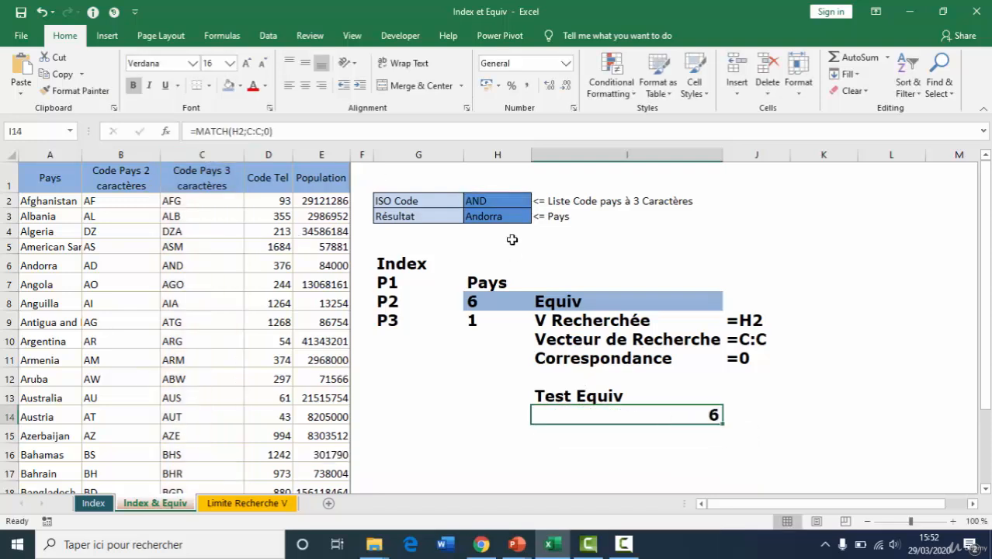
Test the MATCH formula in I14 by selecting the ISO codes ARG and AUT in H2
{"action": "left_click", "coordinate": [483, 201]}
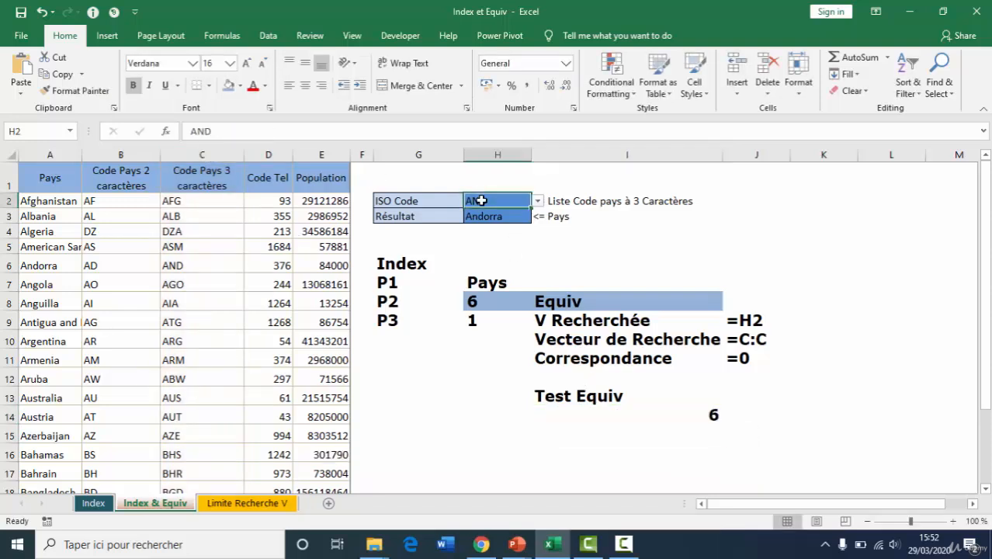
{"action": "left_click", "coordinate": [538, 202]}
{"action": "left_click", "coordinate": [501, 257]}
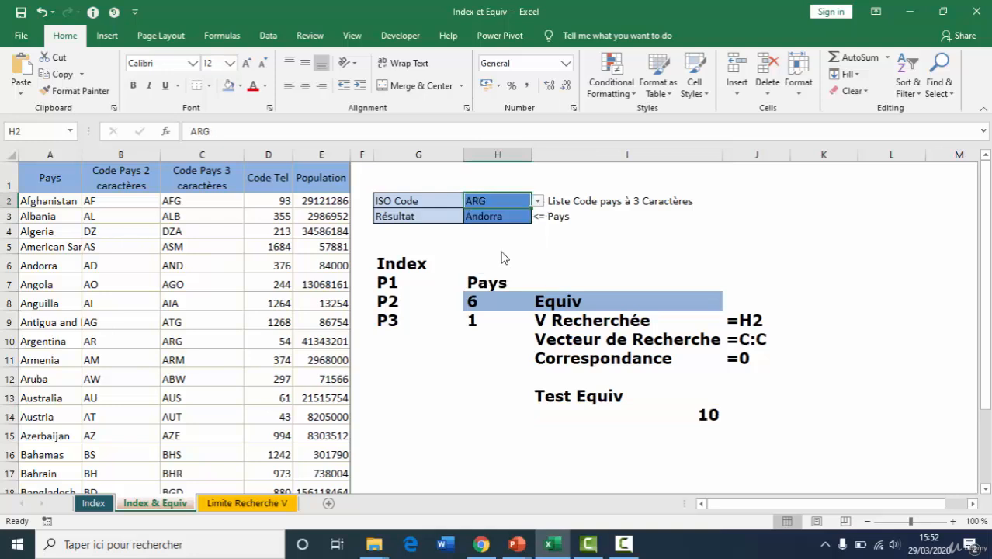
{"action": "left_click", "coordinate": [537, 202]}
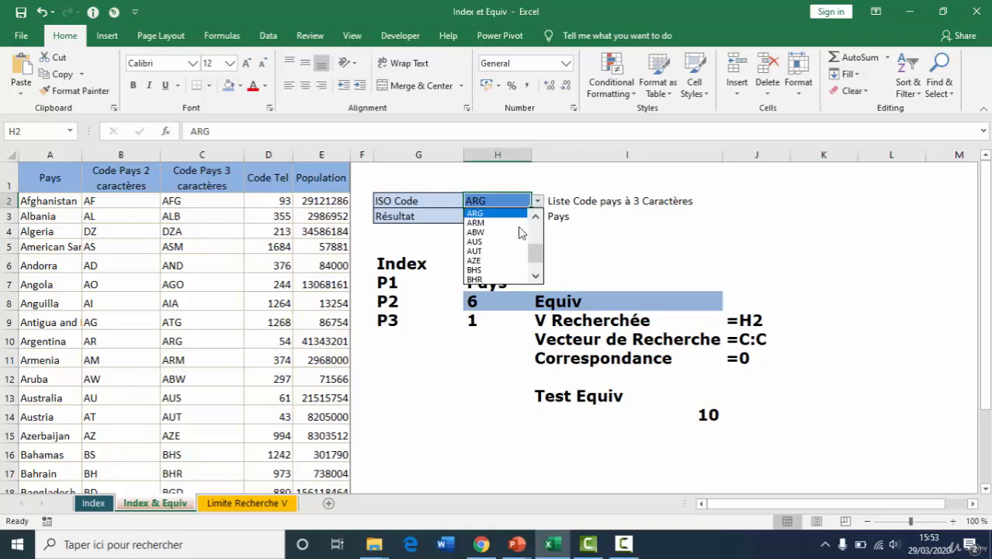
{"action": "left_click", "coordinate": [496, 253]}
{"action": "left_click", "coordinate": [496, 247]}
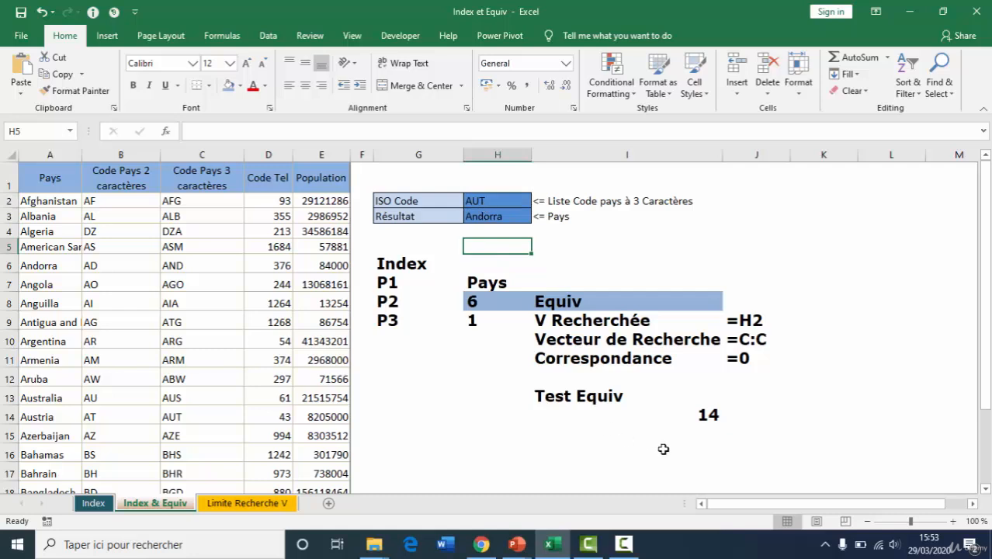
{"action": "left_click", "coordinate": [673, 417]}
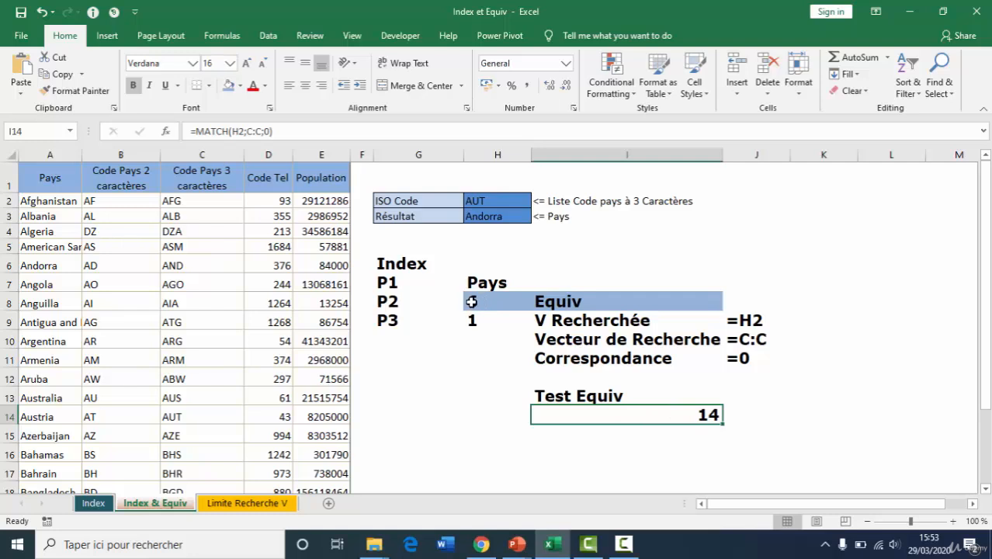
Use MATCH(H2;C:C;0) as the row number in H3's INDEX formula and test it with the ISO code BHR in H2
{"action": "left_click", "coordinate": [480, 302]}
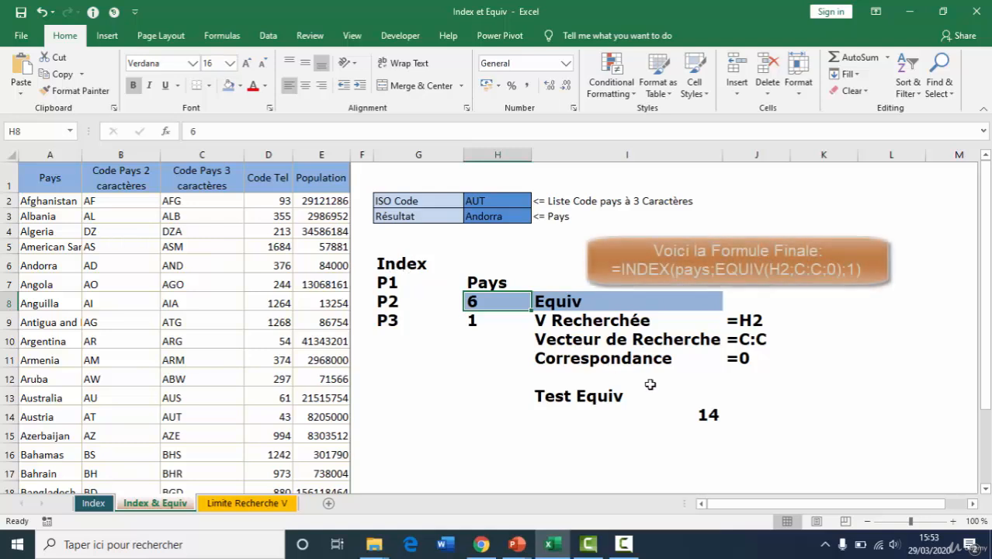
{"action": "left_click", "coordinate": [648, 416]}
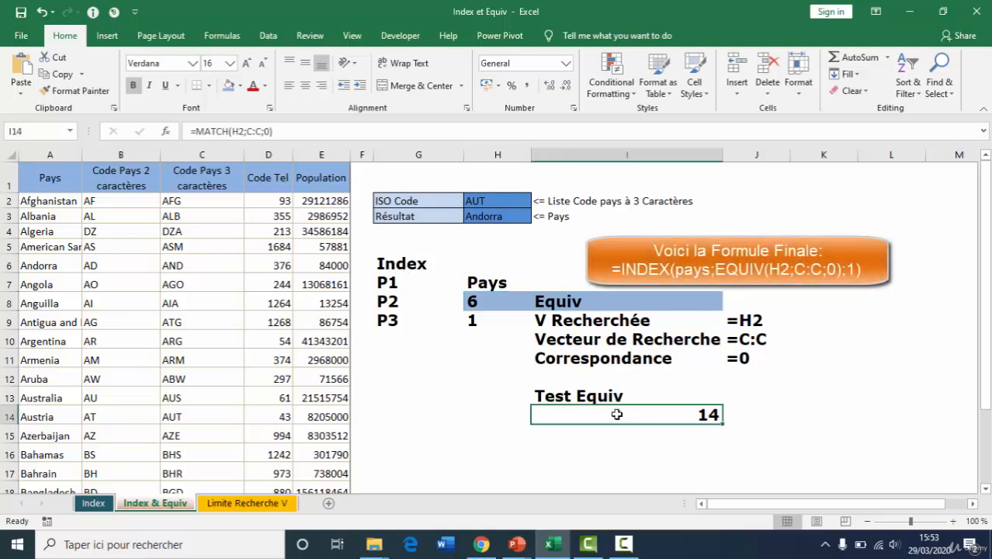
{"action": "left_click", "coordinate": [483, 217]}
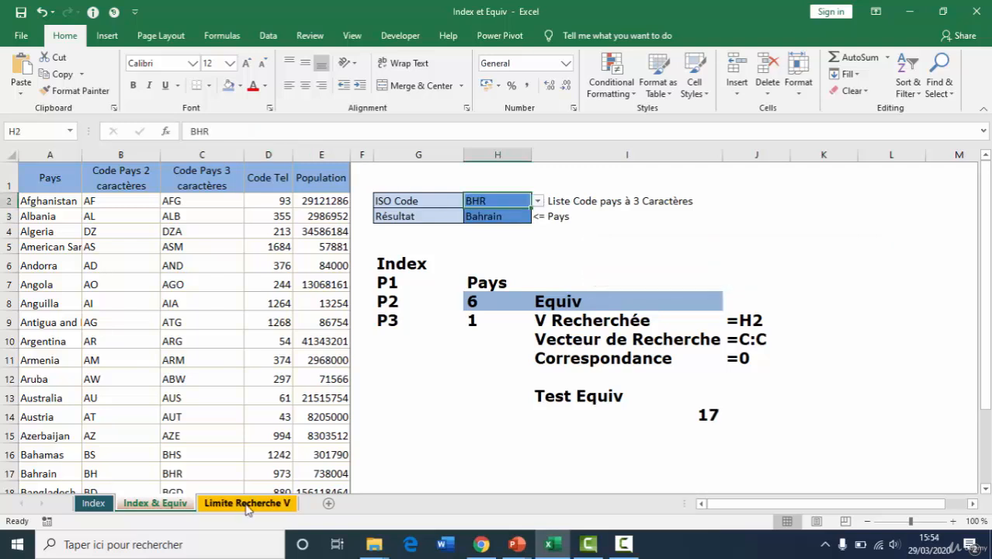
On the Limite Recherche V sheet, start an INDEX formula in G7 with the client table B5:D111 as its array
{"action": "left_click", "coordinate": [247, 503]}
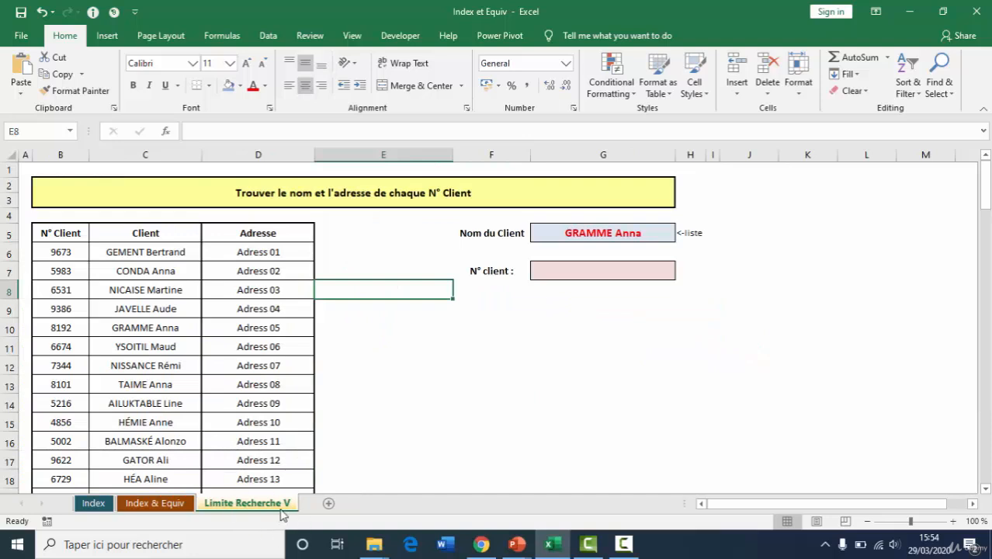
{"action": "left_click", "coordinate": [592, 271]}
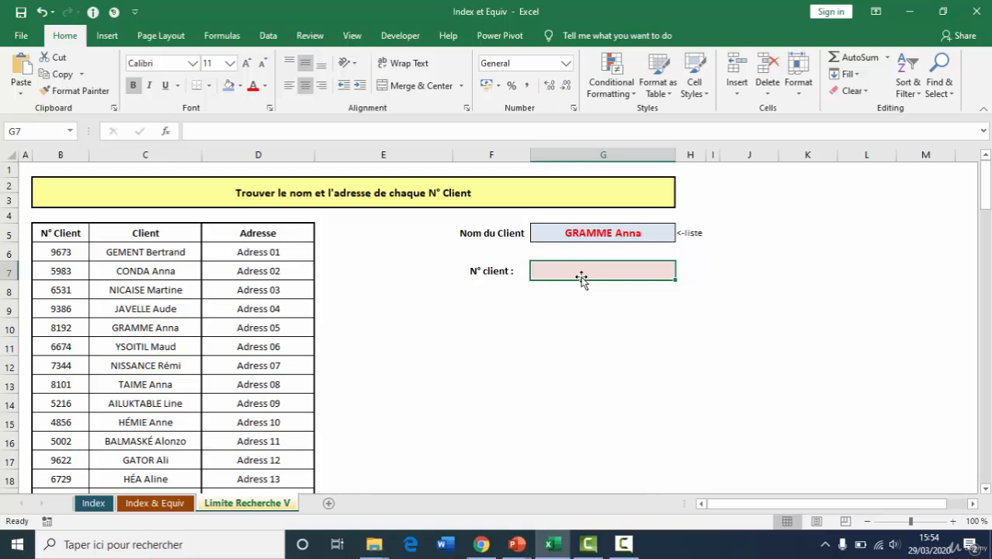
{"action": "type", "text": "=ind"}
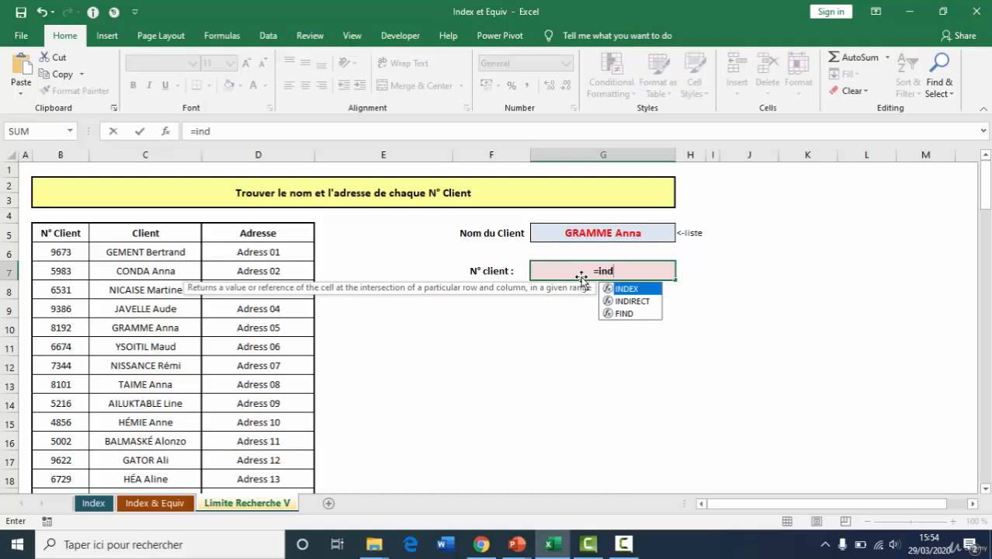
{"action": "key", "text": "Tab"}
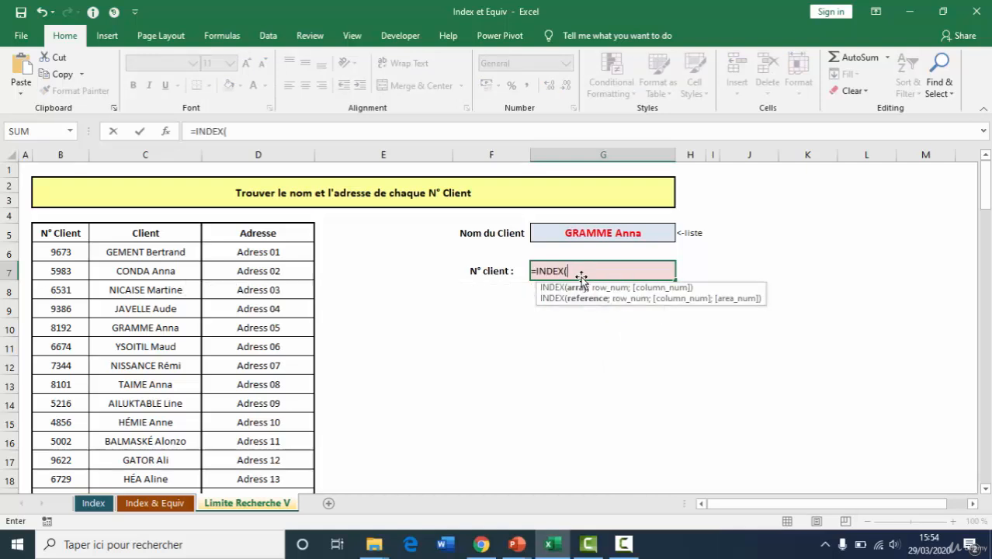
{"action": "left_click", "coordinate": [68, 232]}
{"action": "key", "text": "ctrl+shift+Right"}
{"action": "key", "text": "ctrl+shift+Down"}
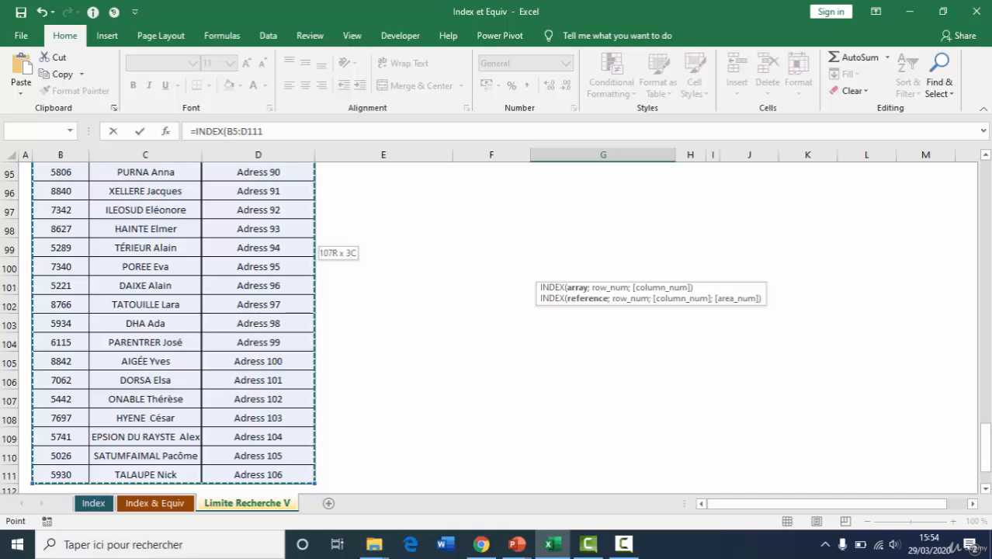
{"action": "left_click_drag", "start_coordinate": [985, 452], "coordinate": [980, 166]}
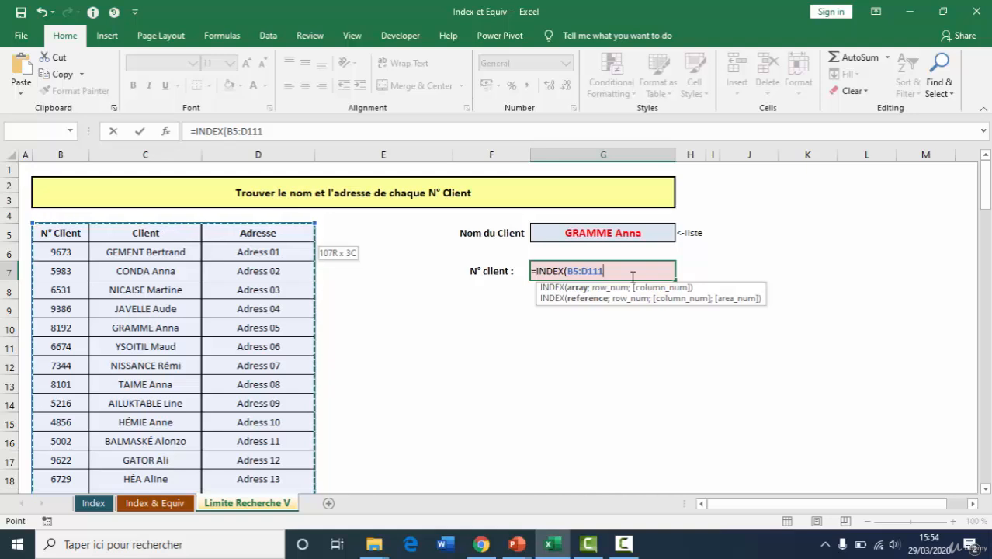
Fill the remaining INDEX arguments in G7 with ?? as a placeholder row number and 1 as the column number
{"action": "type", "text": ";"}
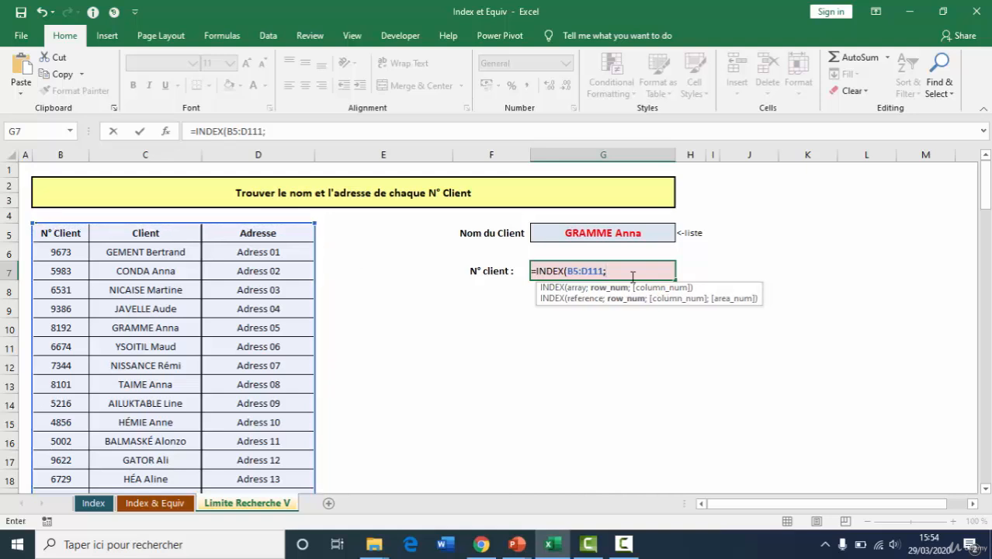
{"action": "type", "text": "??;1"}
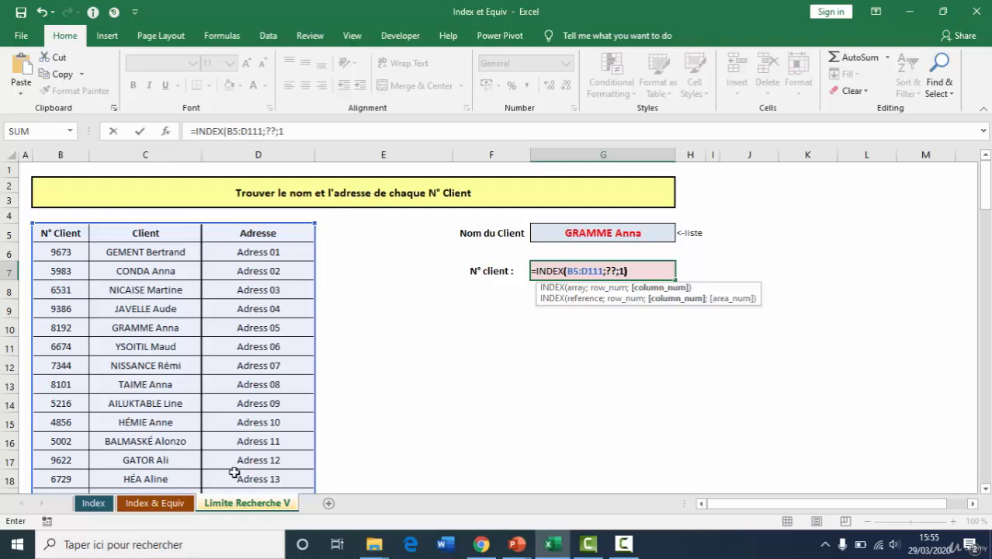
{"action": "type", "text": ")"}
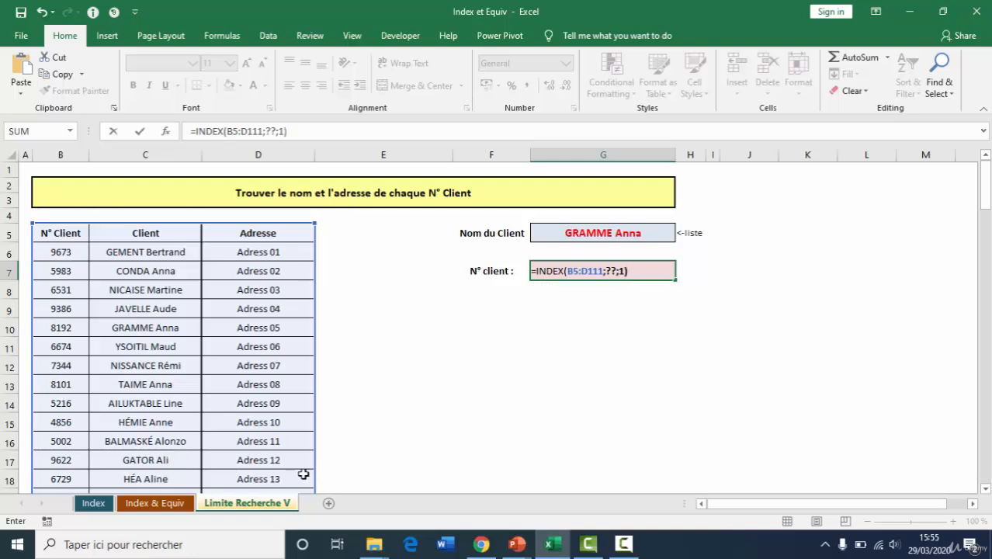
Replace the ?? placeholder in the G7 formula with a nested MATCH function
{"action": "left_click", "coordinate": [617, 275]}
{"action": "key", "text": "BackSpace"}
{"action": "key", "text": "BackSpace"}
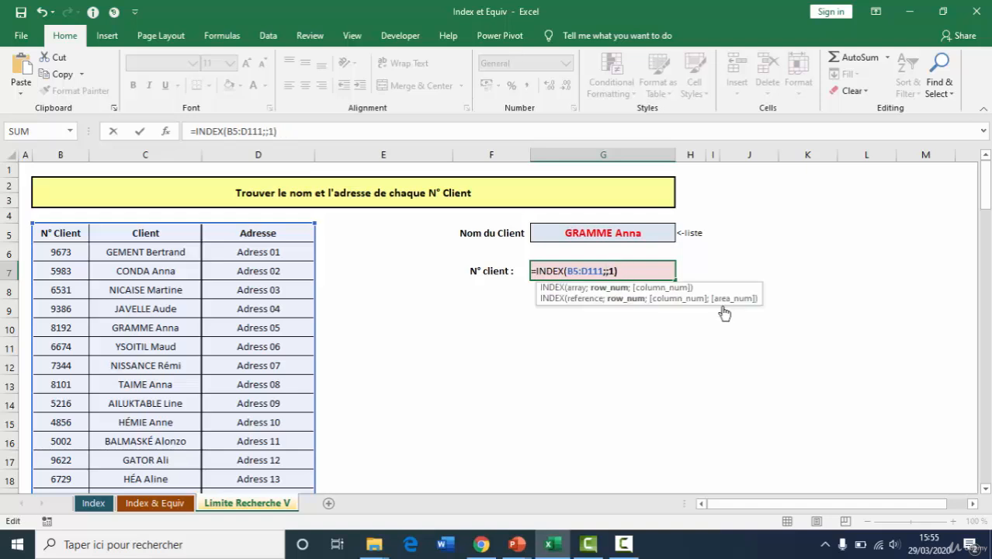
{"action": "type", "text": "e"}
{"action": "key", "text": "BackSpace"}
{"action": "type", "text": "ma"}
{"action": "key", "text": "Tab"}
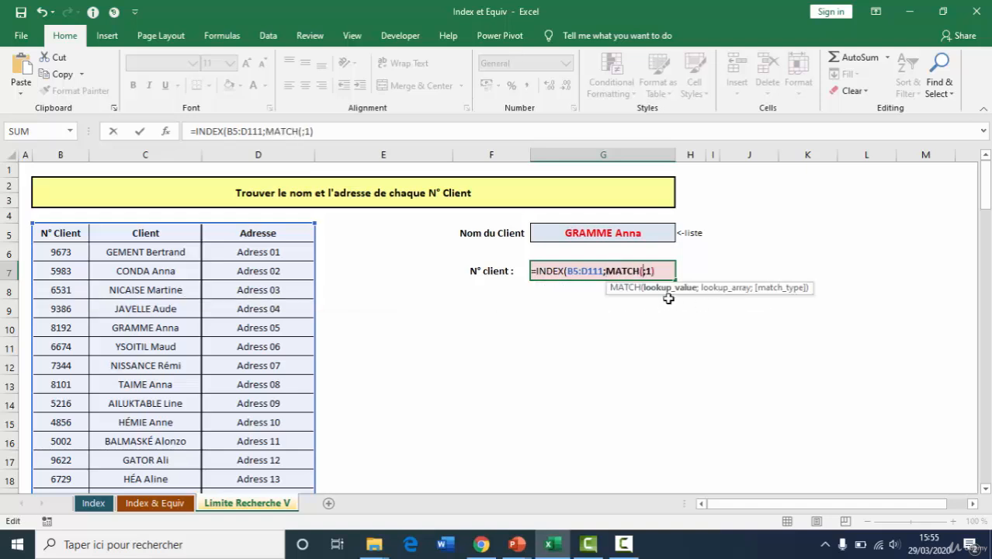
Complete the nested function as MATCH(G5;C5:C111;0) to look up the client name exactly, and enter the G7 formula
{"action": "left_click", "coordinate": [604, 235]}
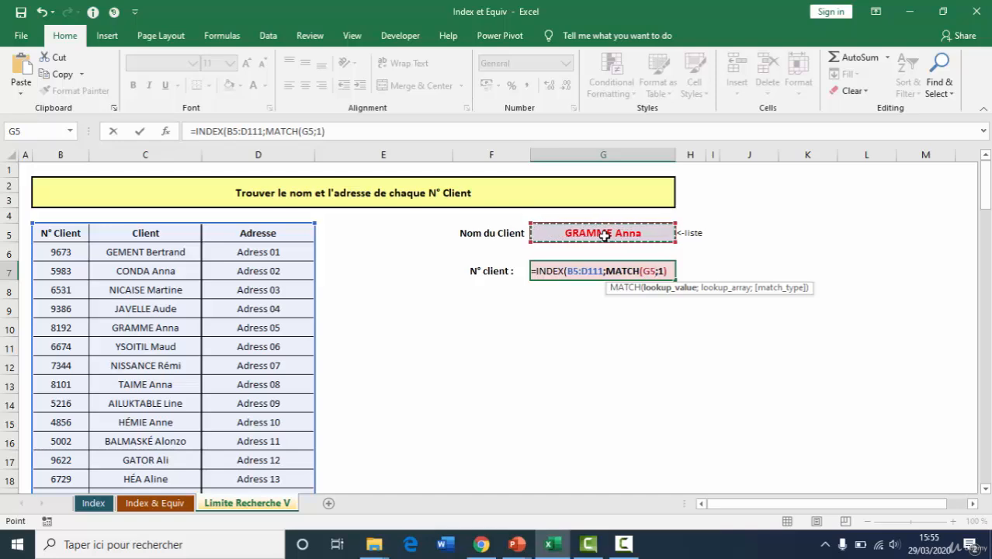
{"action": "type", "text": ";"}
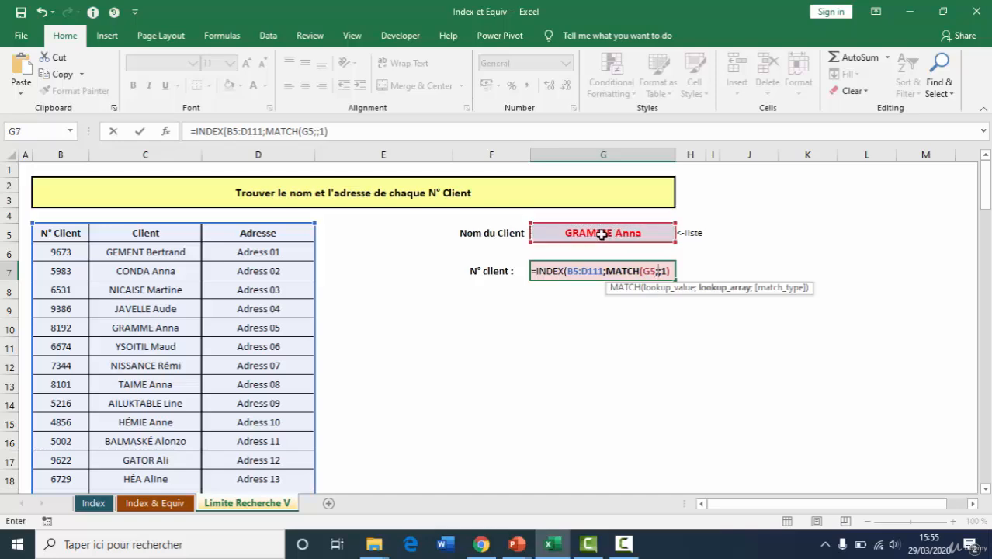
{"action": "left_click_drag", "start_coordinate": [165, 241], "coordinate": [146, 402]}
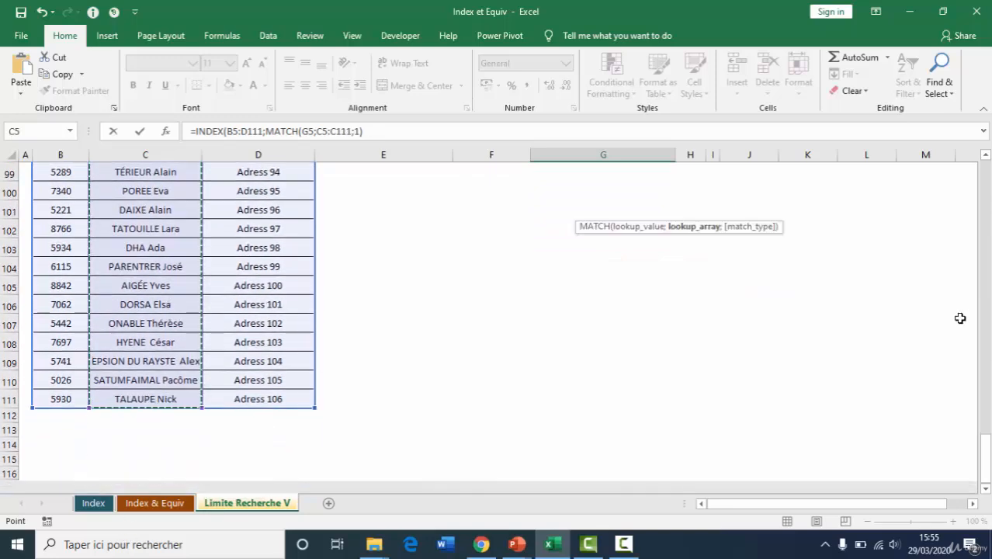
{"action": "left_click_drag", "start_coordinate": [980, 463], "coordinate": [967, 174]}
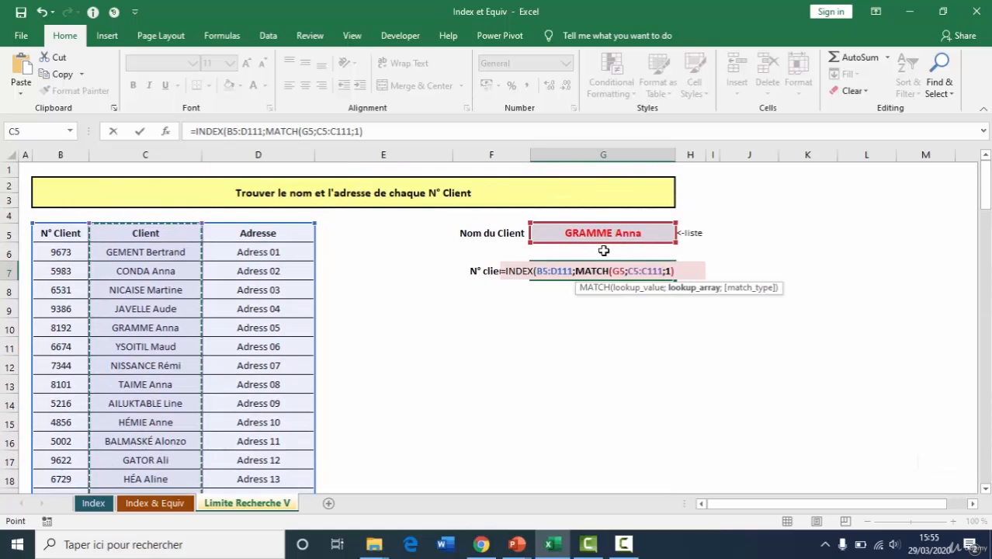
{"action": "type", "text": ";0"}
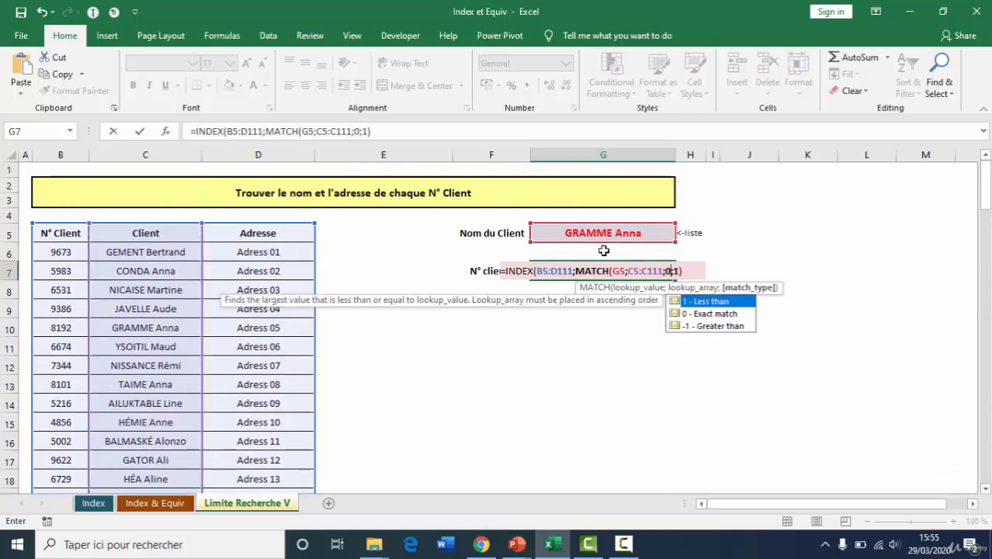
{"action": "type", "text": ")"}
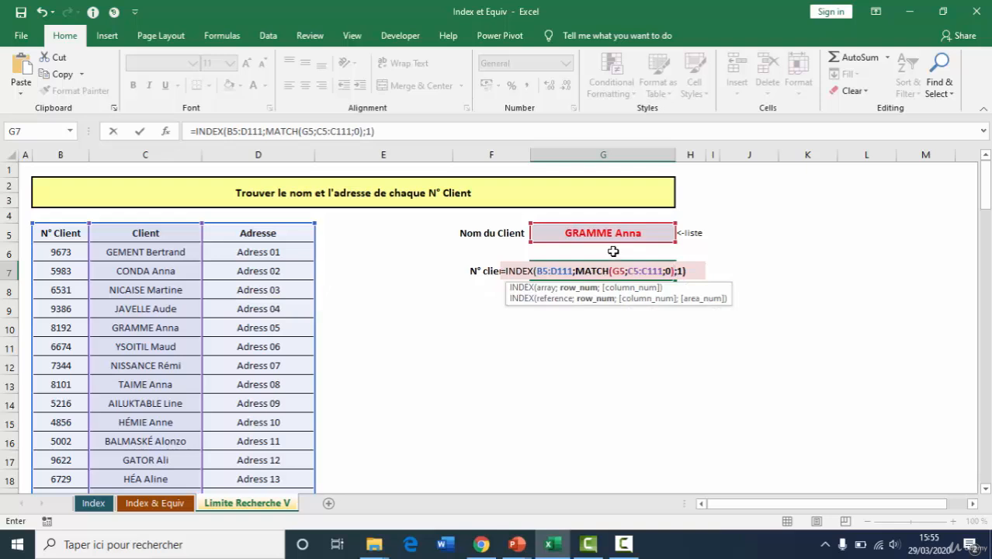
{"action": "key", "text": "Return"}
{"action": "left_click", "coordinate": [532, 271]}
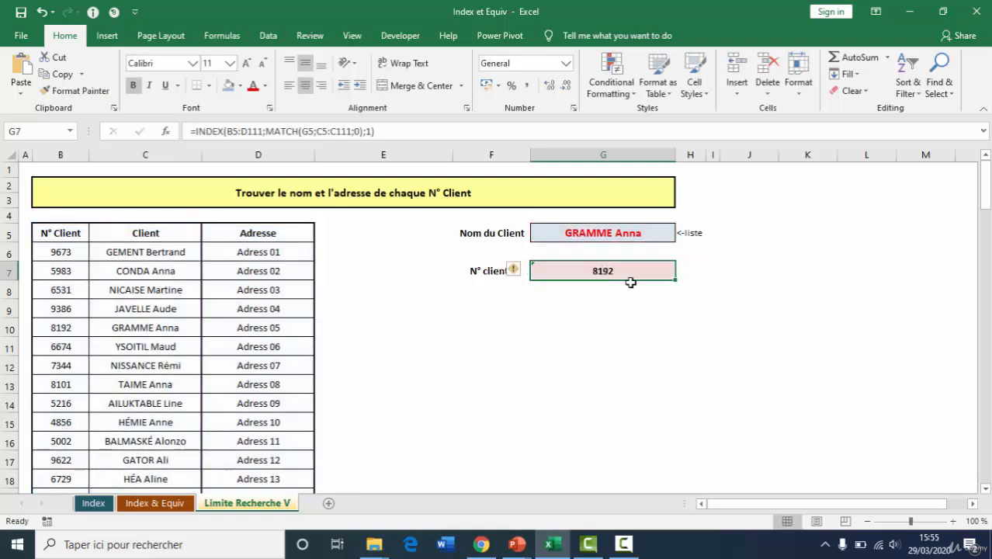
Test the client number lookup by choosing a different client name in G5 and checking the formula cell G7
{"action": "left_click", "coordinate": [652, 233]}
{"action": "left_click", "coordinate": [681, 233]}
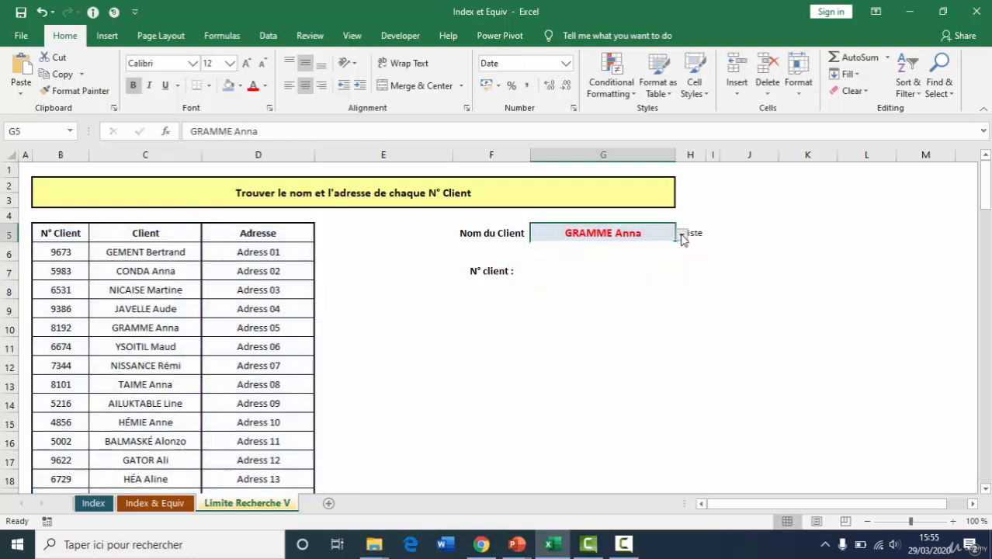
{"action": "left_click", "coordinate": [604, 285]}
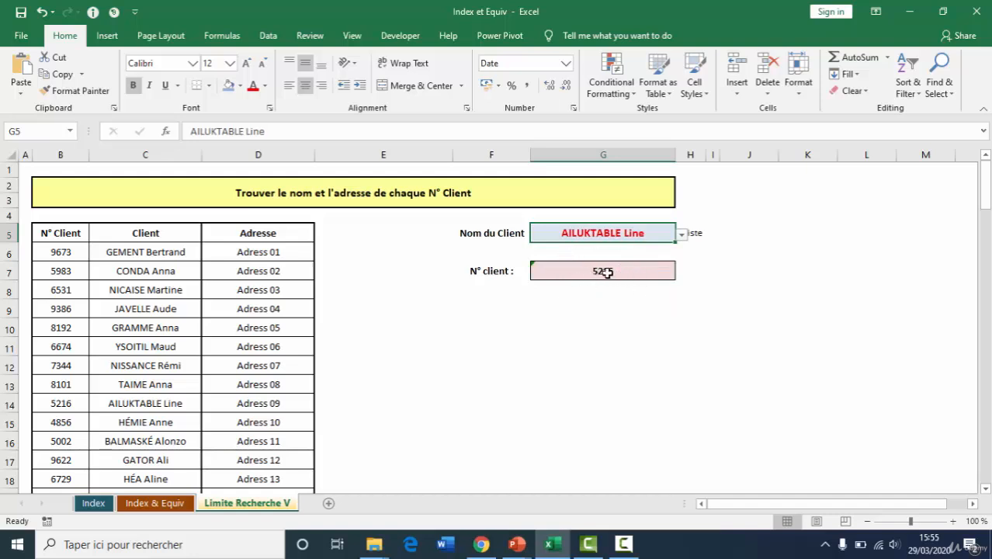
{"action": "left_click", "coordinate": [606, 273]}
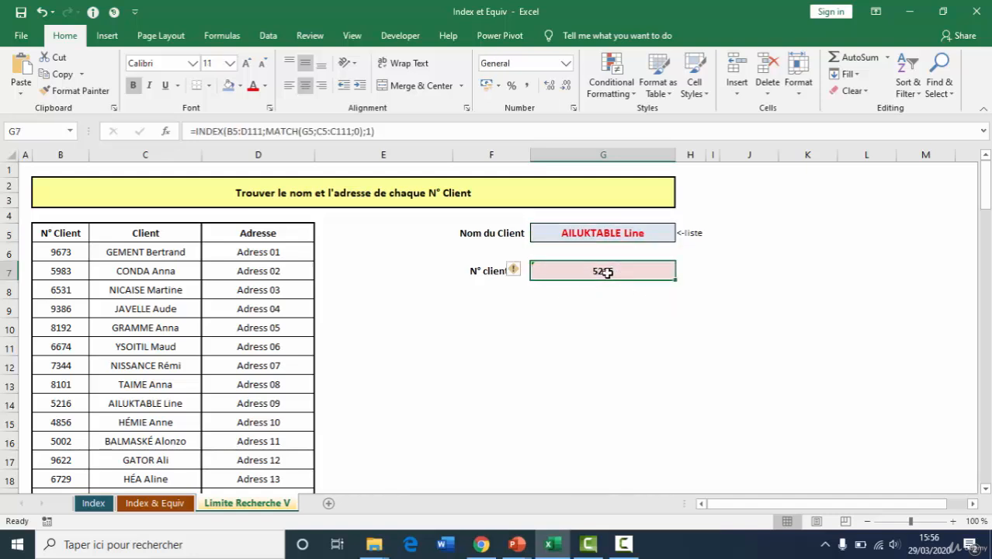